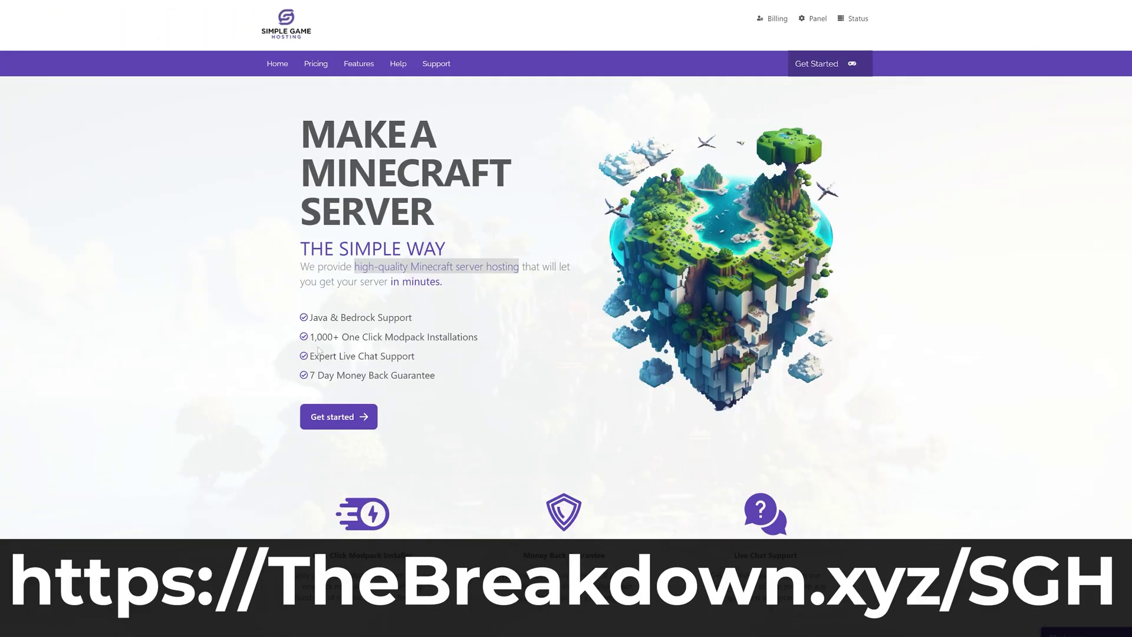
Review the hosting features on the Simple Game Hosting homepage and search the server panel's modpacks for Pixelmon.
scroll(413, 354, down, 4)
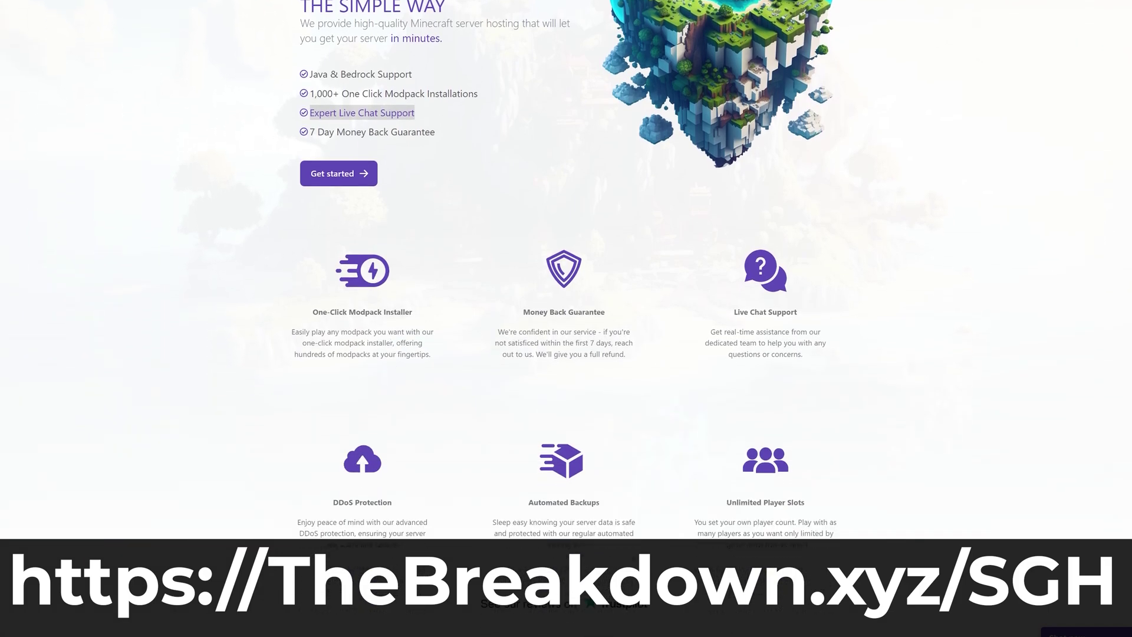
drag(312, 312, 415, 315)
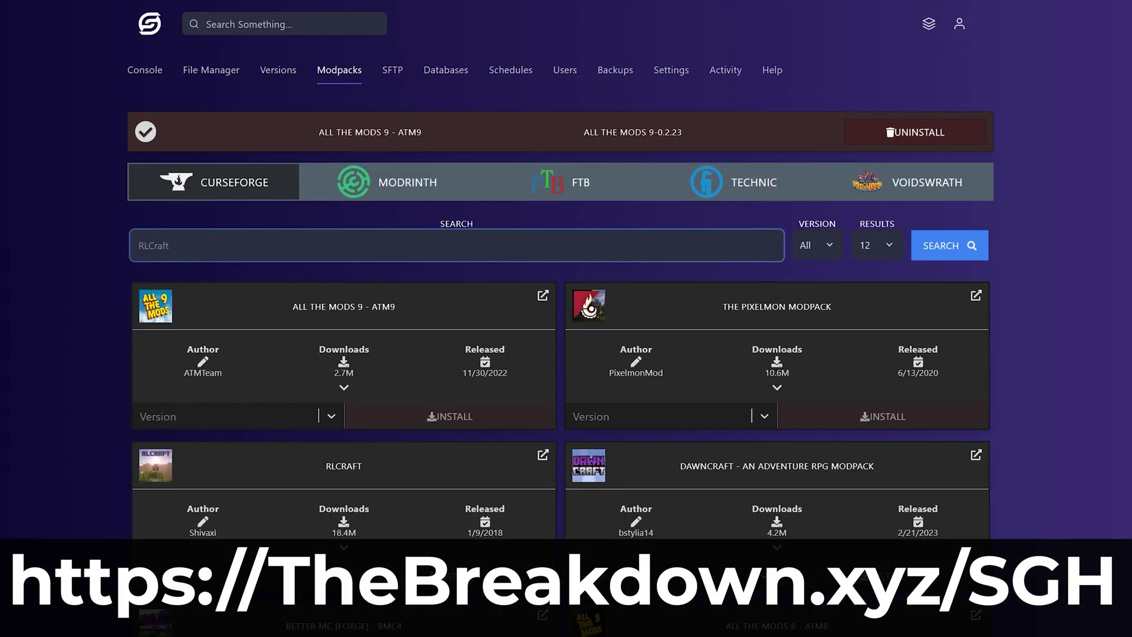
text(Pixelmon)
key(Return)
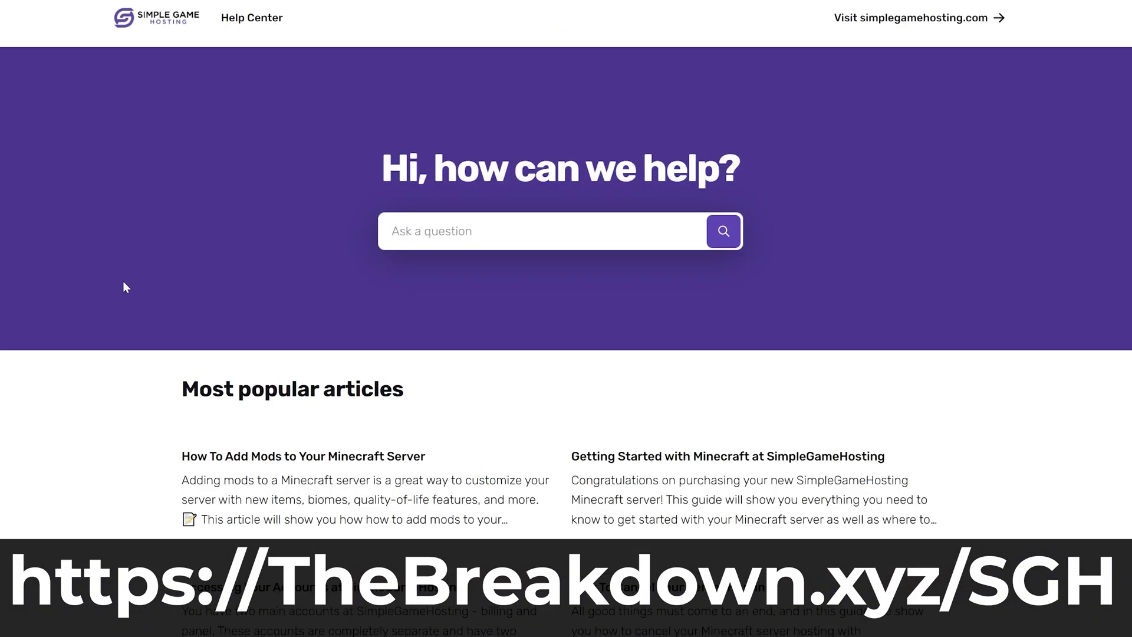
Open the help article "How To Add Mods to Your Minecraft Server" and read through it.
click(251, 480)
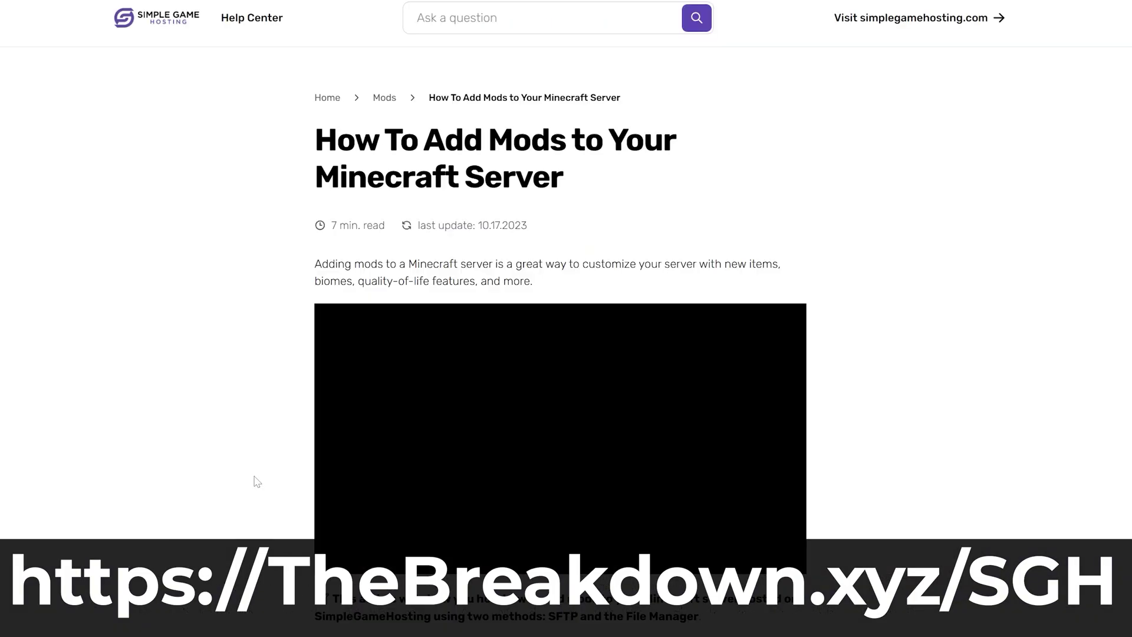
scroll(488, 451, down, 5)
scroll(488, 451, down, 20)
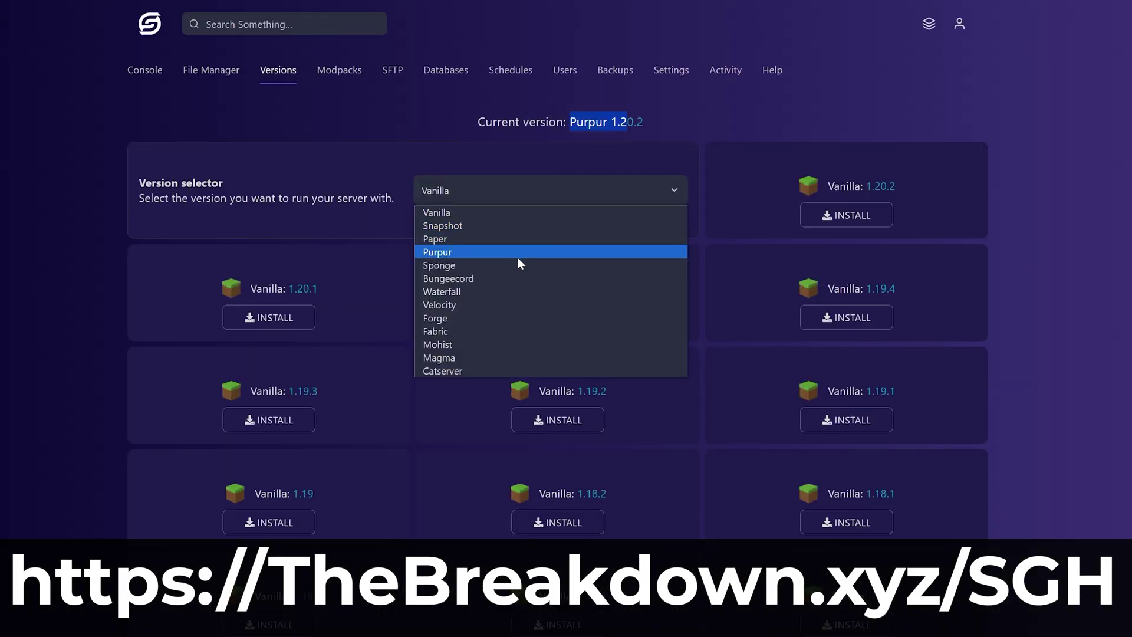
Choose Forge in the server's version selector and install the first version offered.
click(442, 323)
click(837, 216)
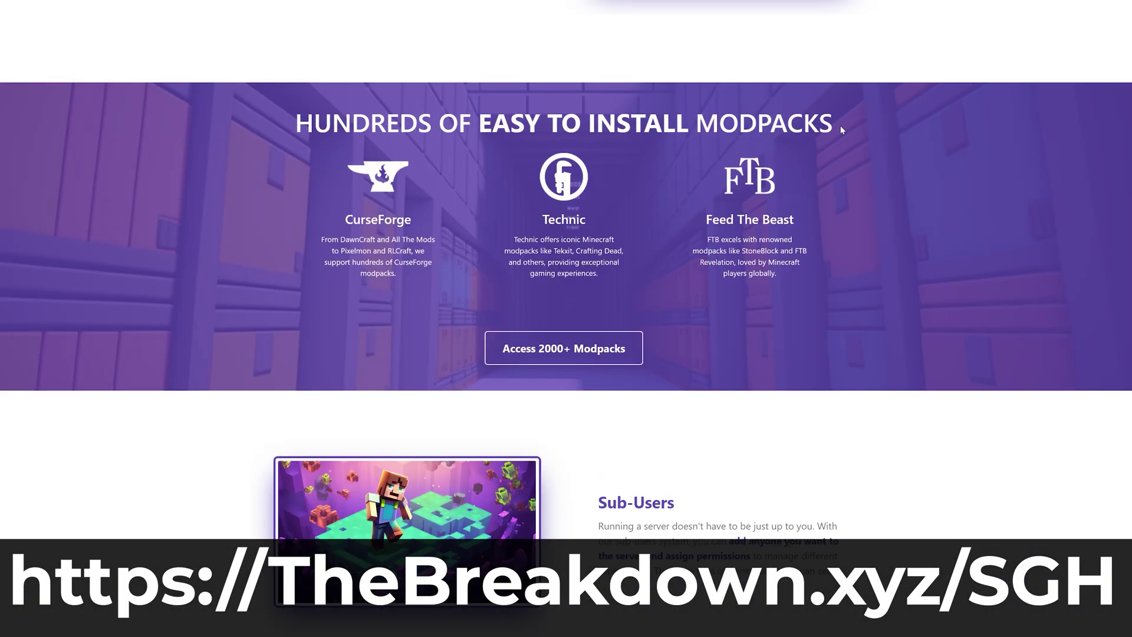
drag(840, 125, 303, 144)
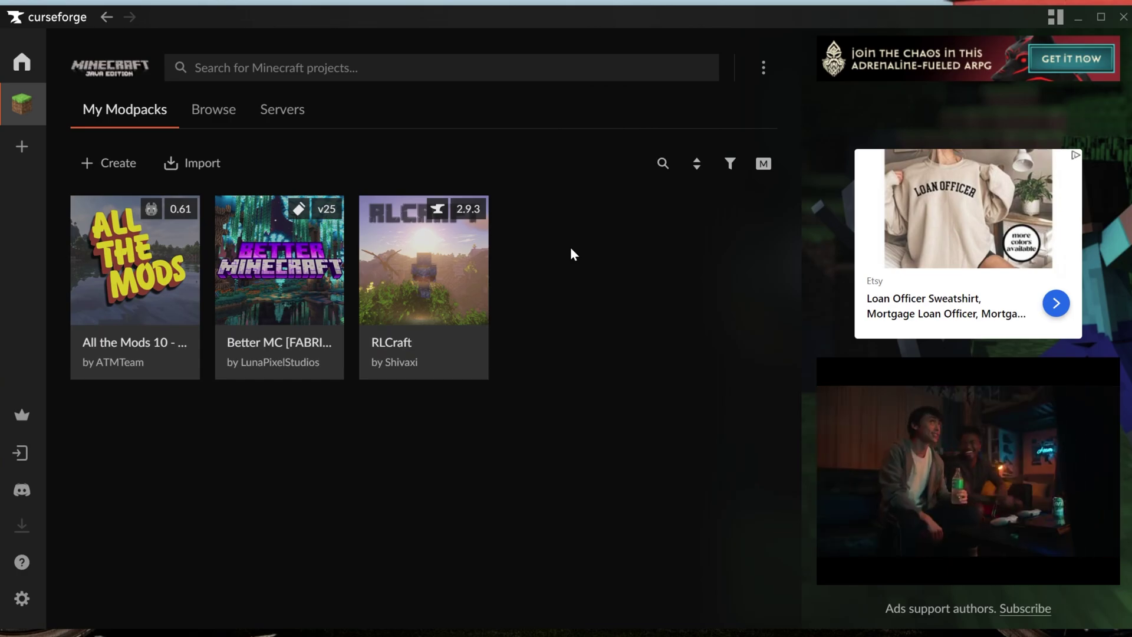
click(418, 247)
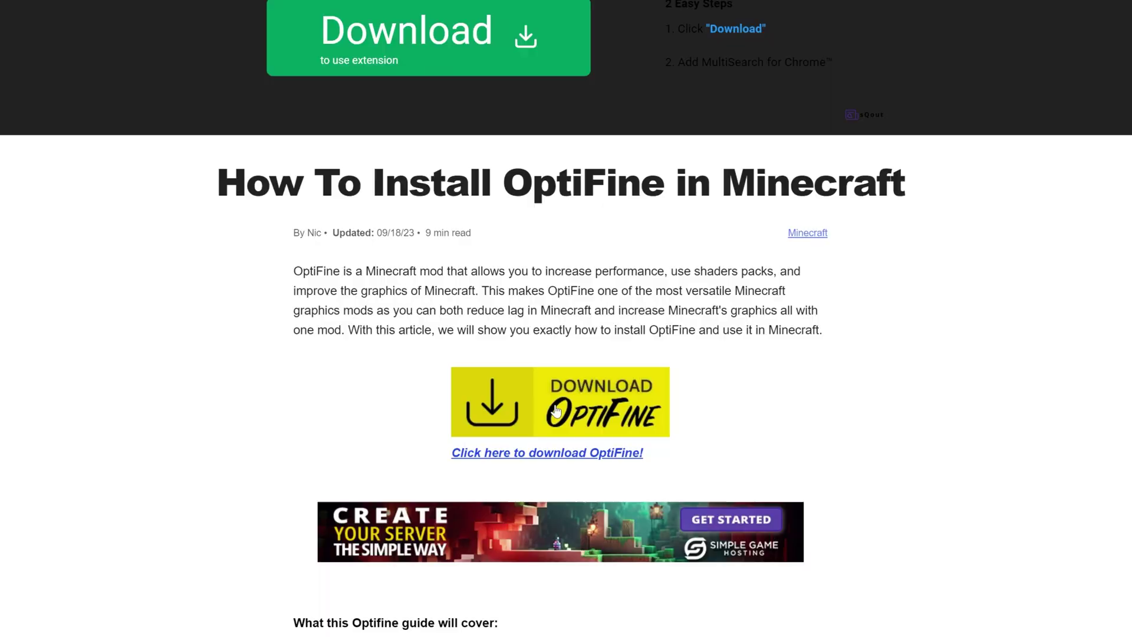
Open OptiFine's downloads from the installation guide and show all versions to find Minecraft 1.12.2.
click(555, 411)
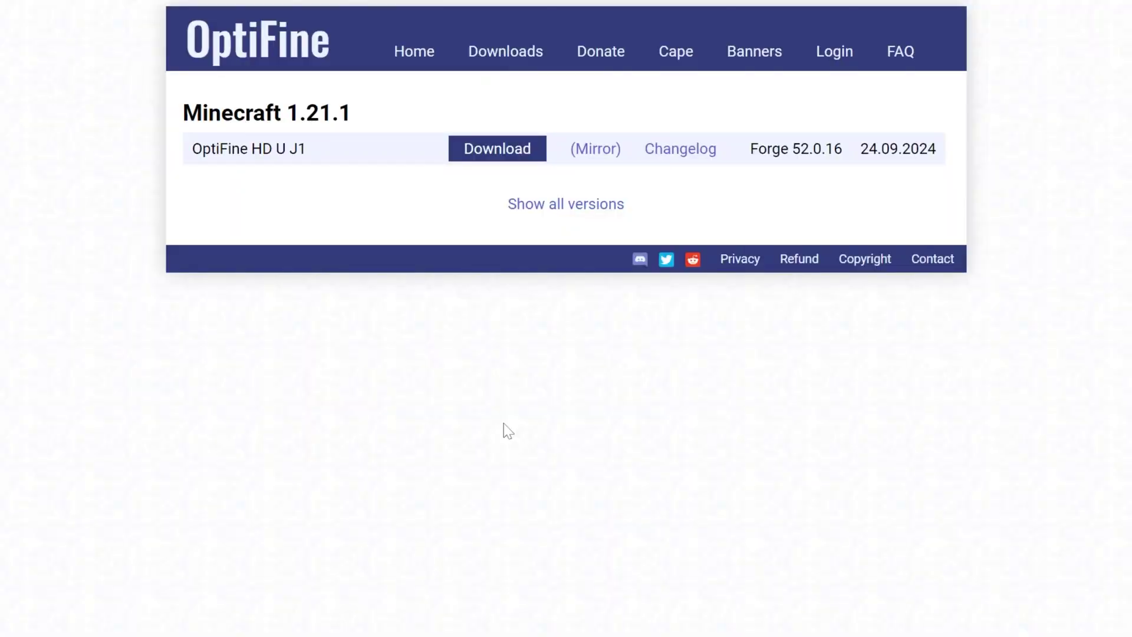
click(566, 204)
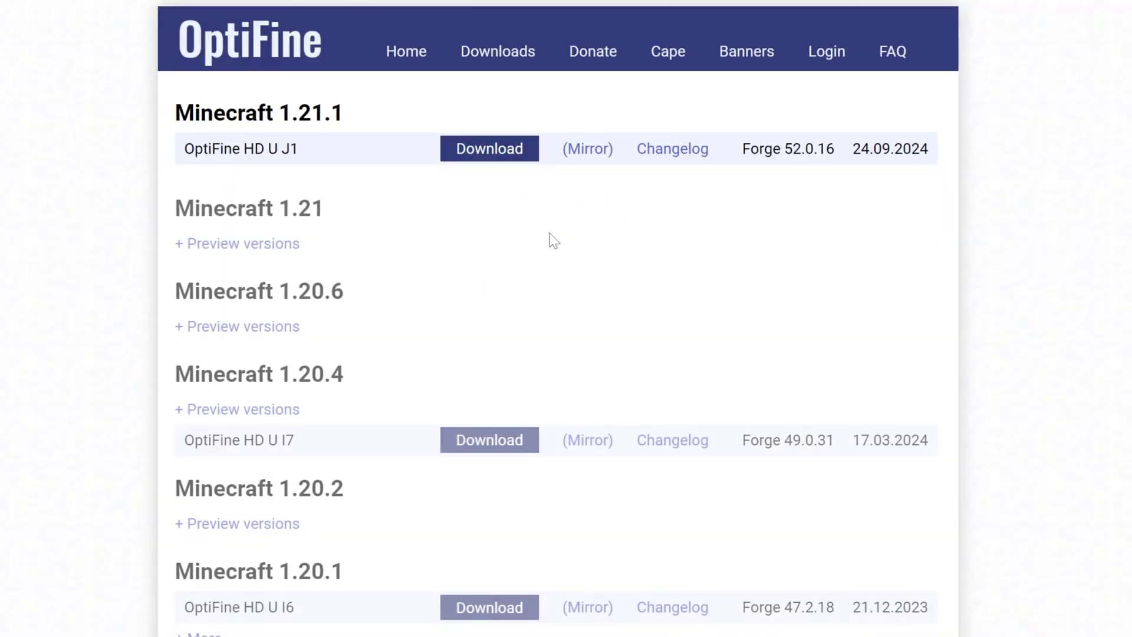
scroll(624, 251, down, 20)
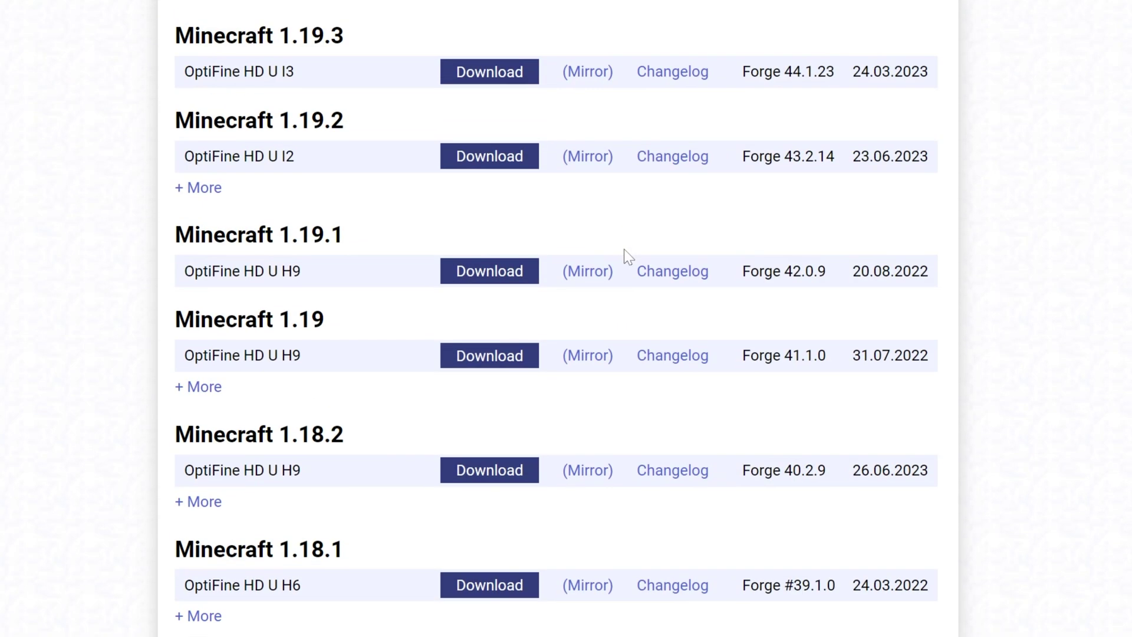
scroll(624, 250, down, 20)
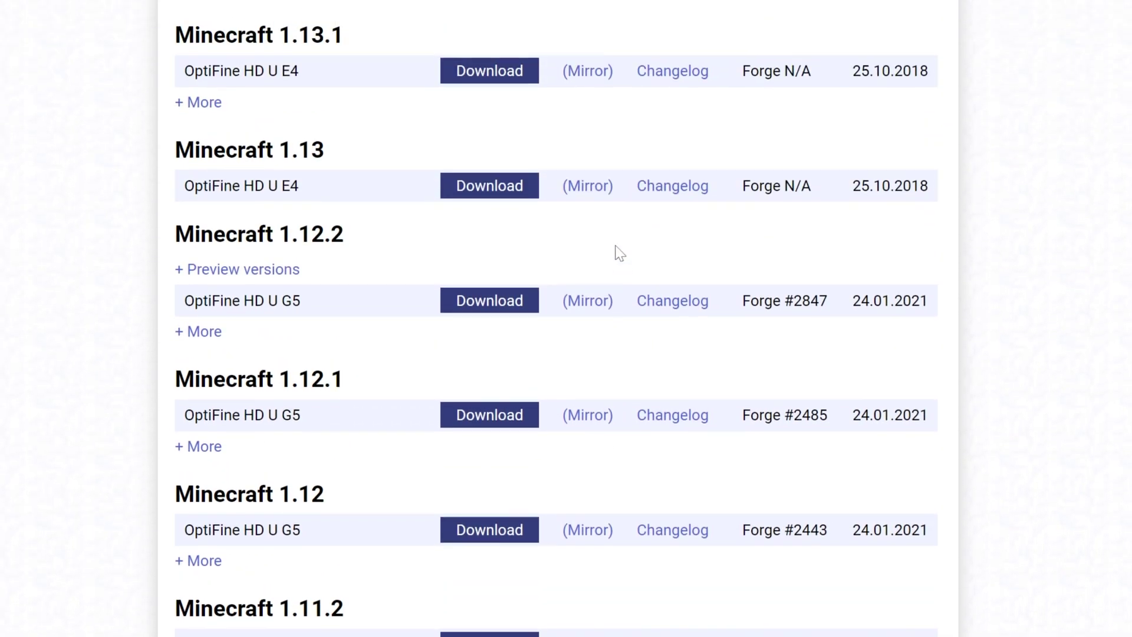
scroll(619, 252, up, 1)
drag(394, 249, 147, 263)
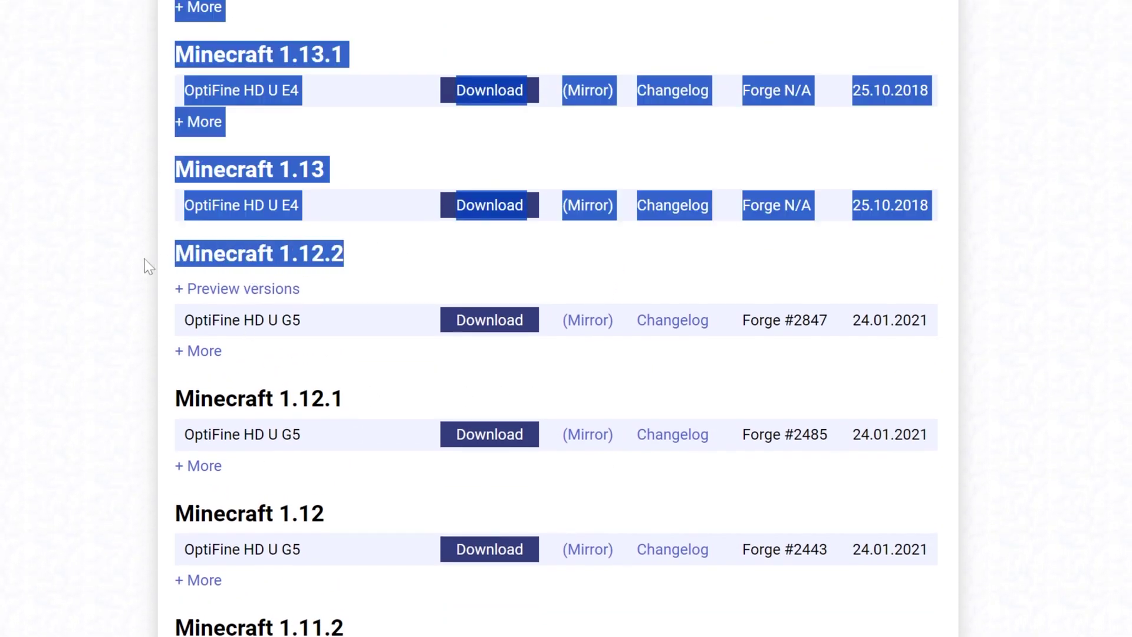
click(147, 267)
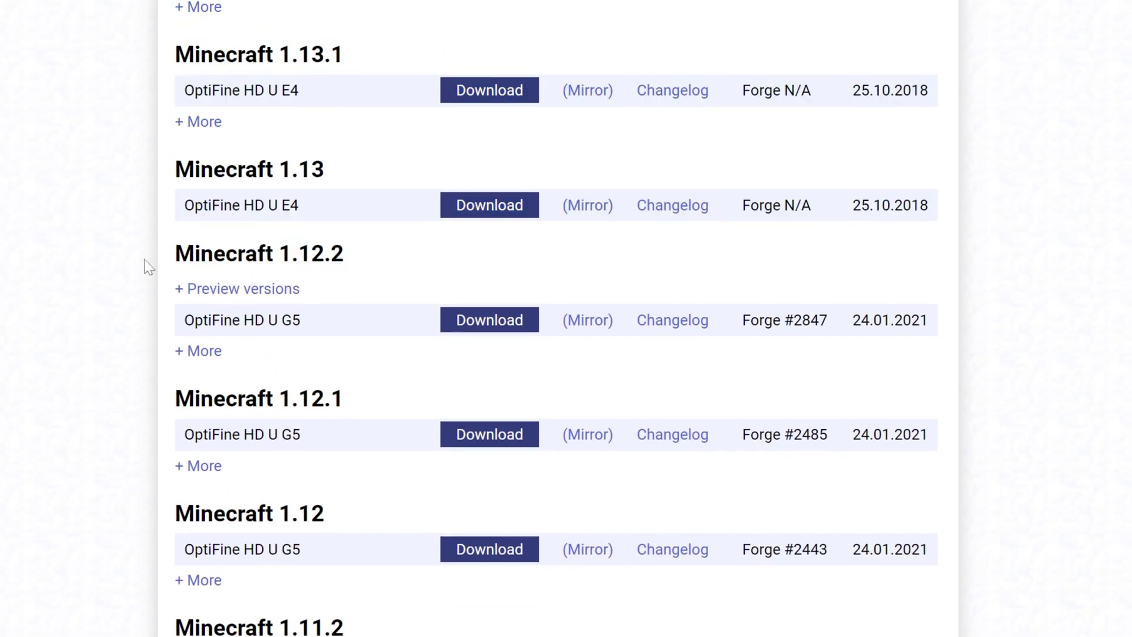
Download OptiFine HD U G5 for Minecraft 1.12.2 from its mirror and save OptiFine_1.12.2_HD_U_G5.jar in Downloads.
click(580, 329)
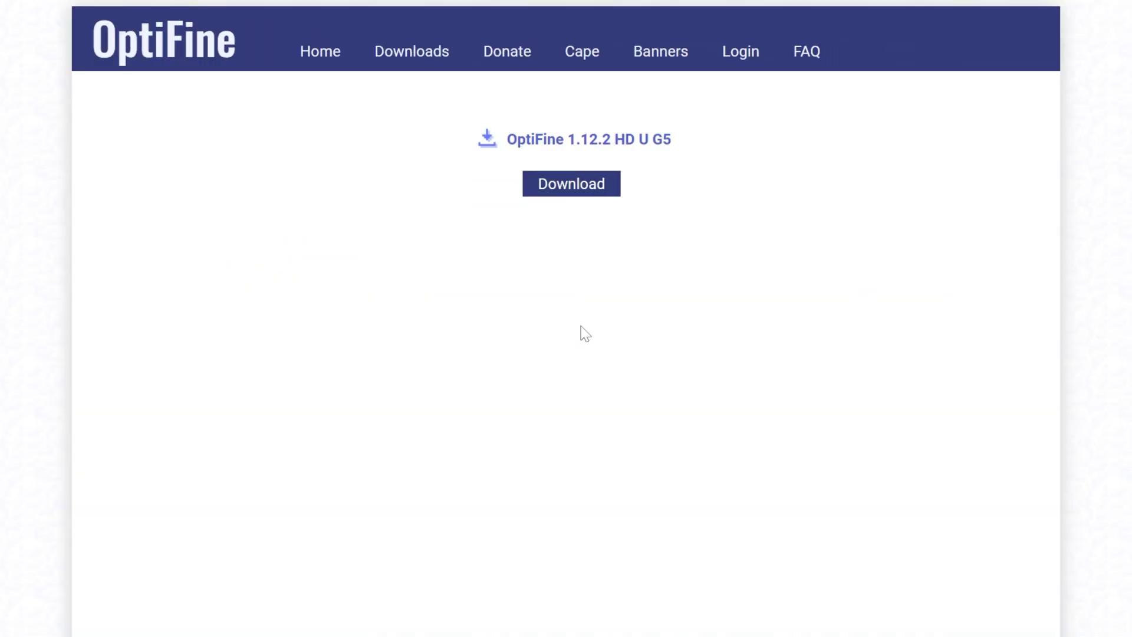
click(593, 192)
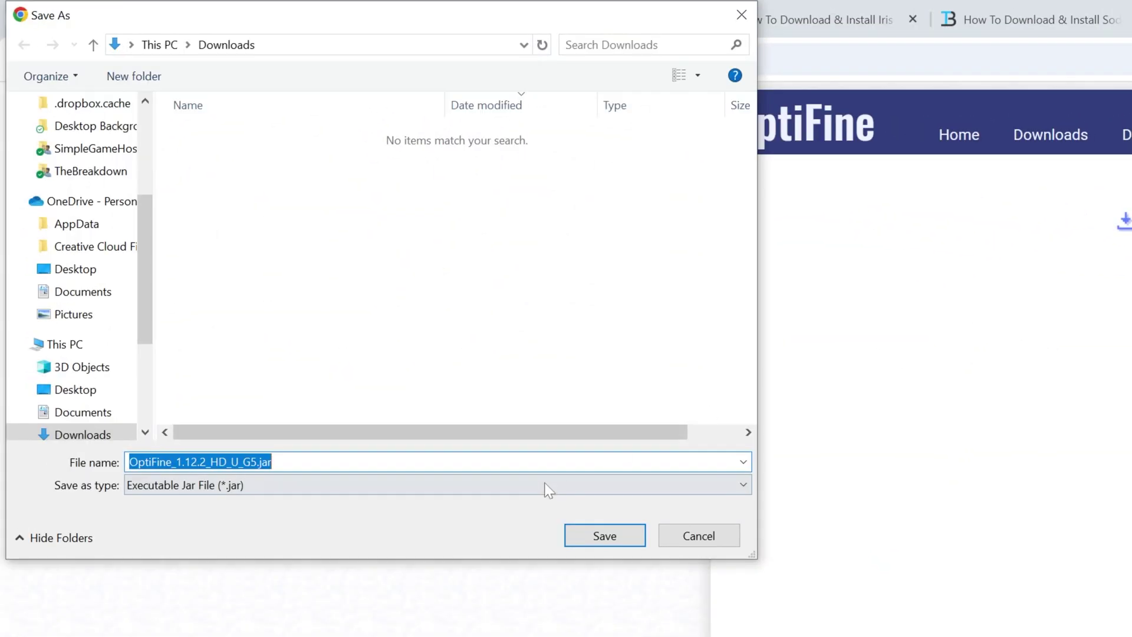
click(588, 532)
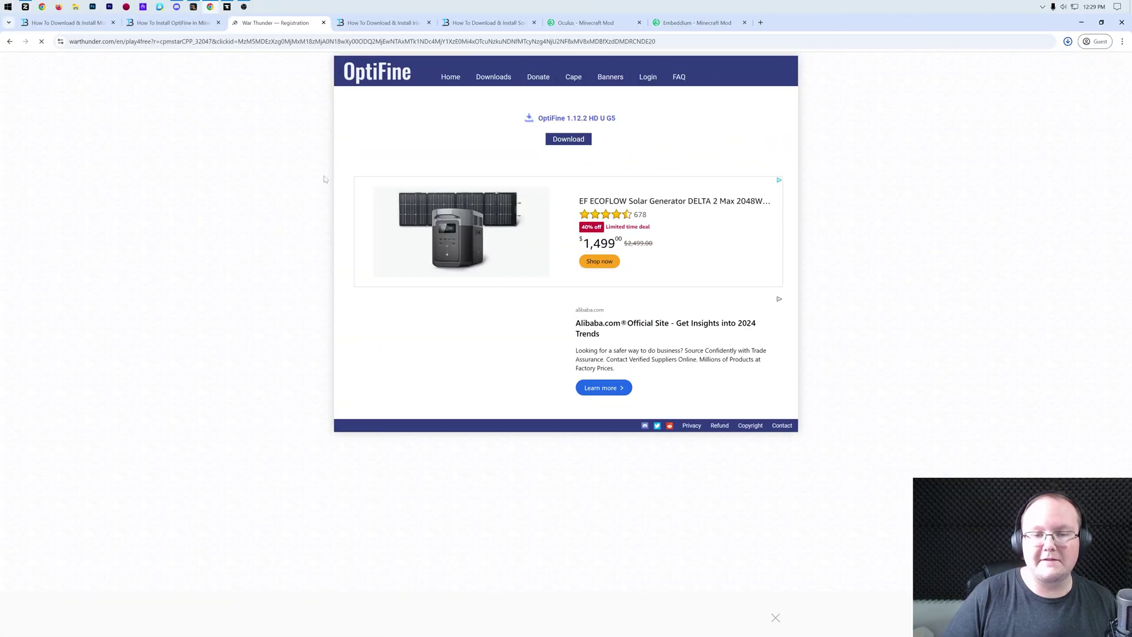
Return to the OptiFine version list, and switch to CurseForge to check the installed modpacks, including All the Mods 10.
key(alt+Left)
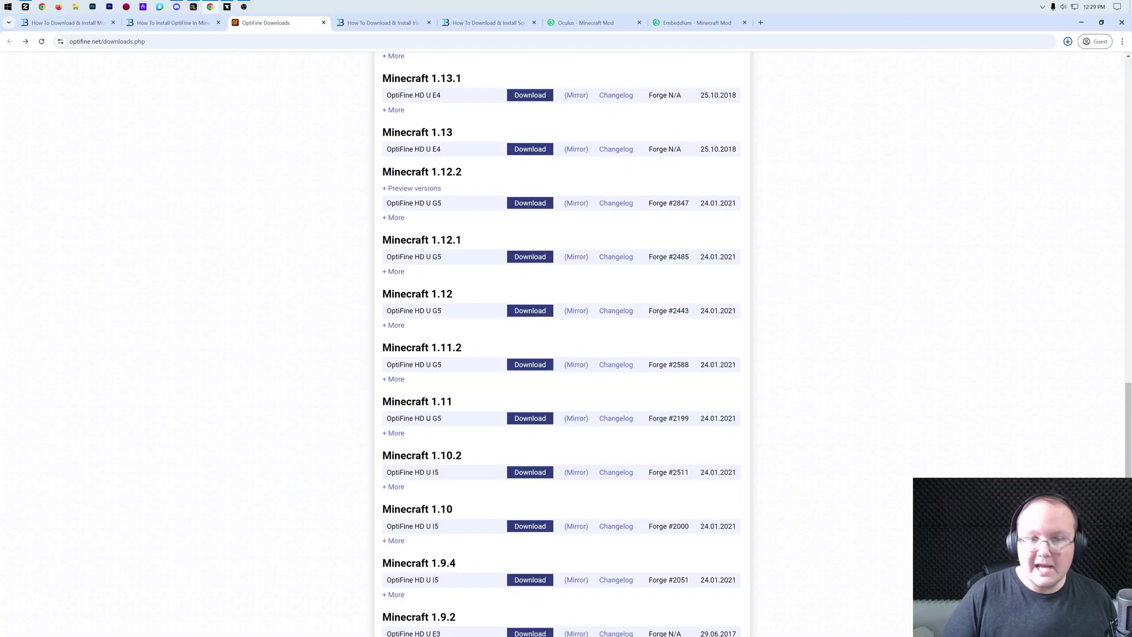
scroll(444, 227, up, 4)
scroll(444, 227, up, 10)
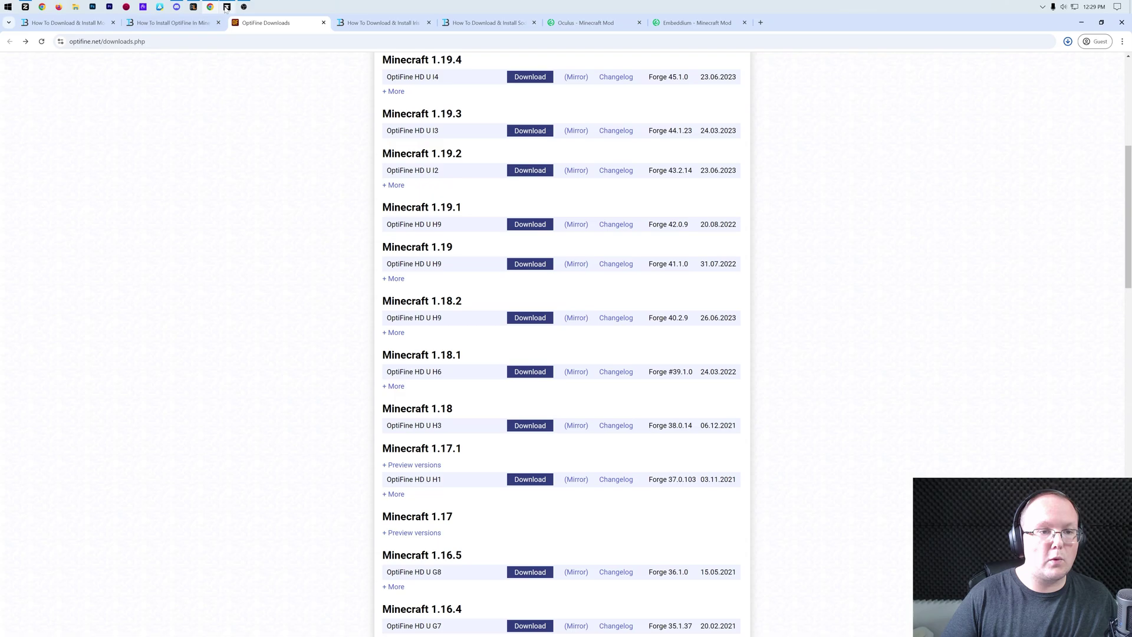
click(227, 10)
click(313, 211)
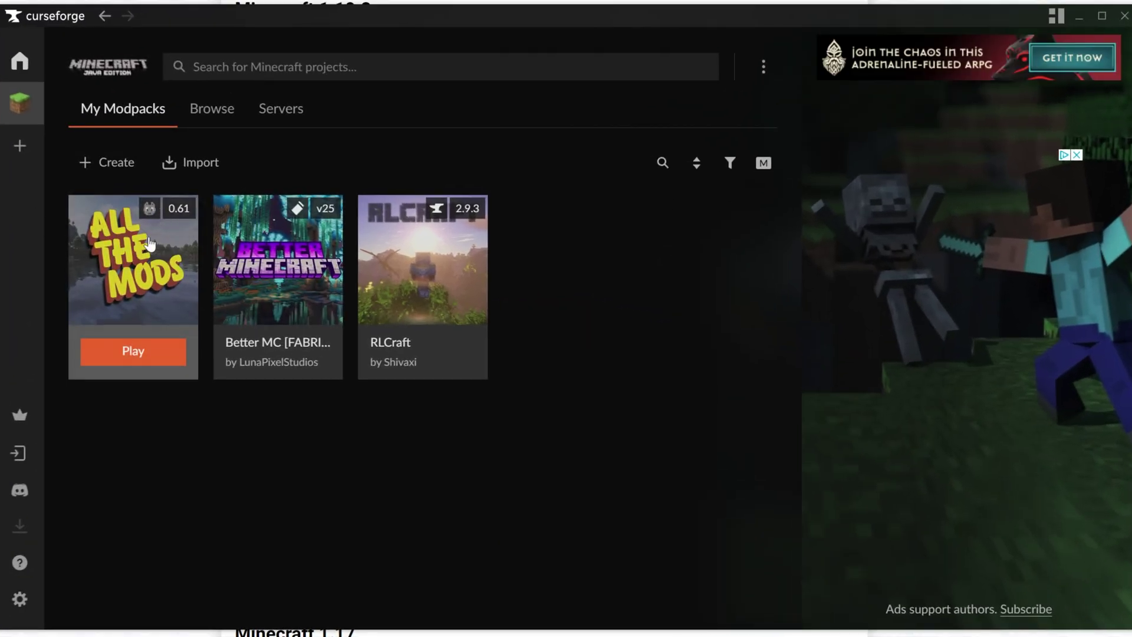
right_click(131, 255)
click(92, 250)
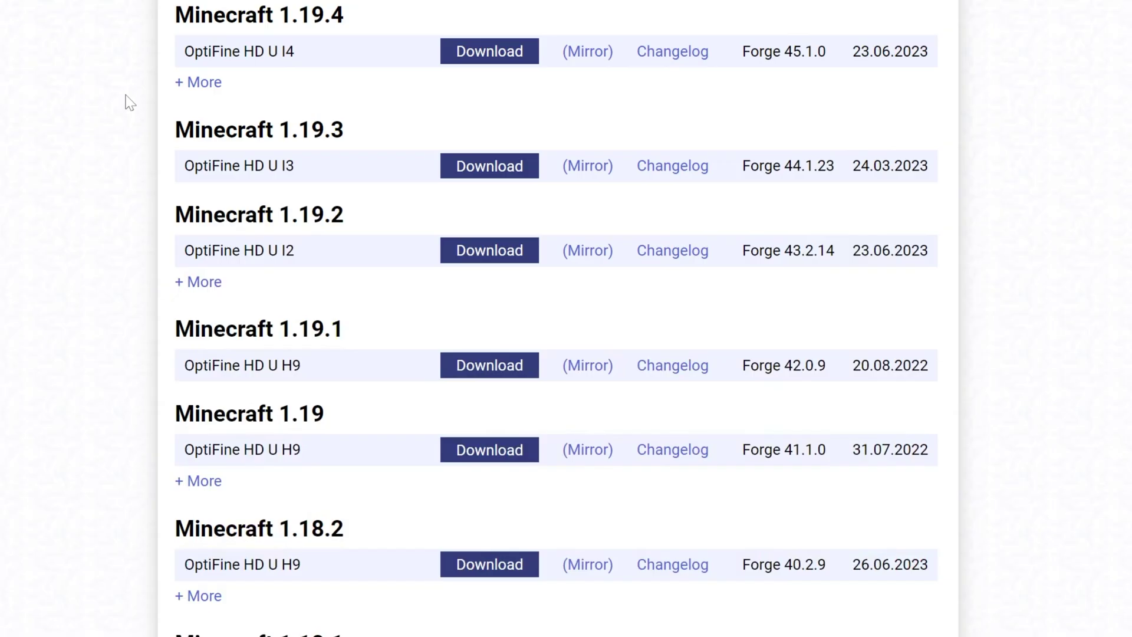
Examine the OptiFine list for supported Minecraft versions, comparing entries such as 1.21.1, 1.20 and 1.17.1.
scroll(277, 280, up, 5)
scroll(277, 280, up, 5)
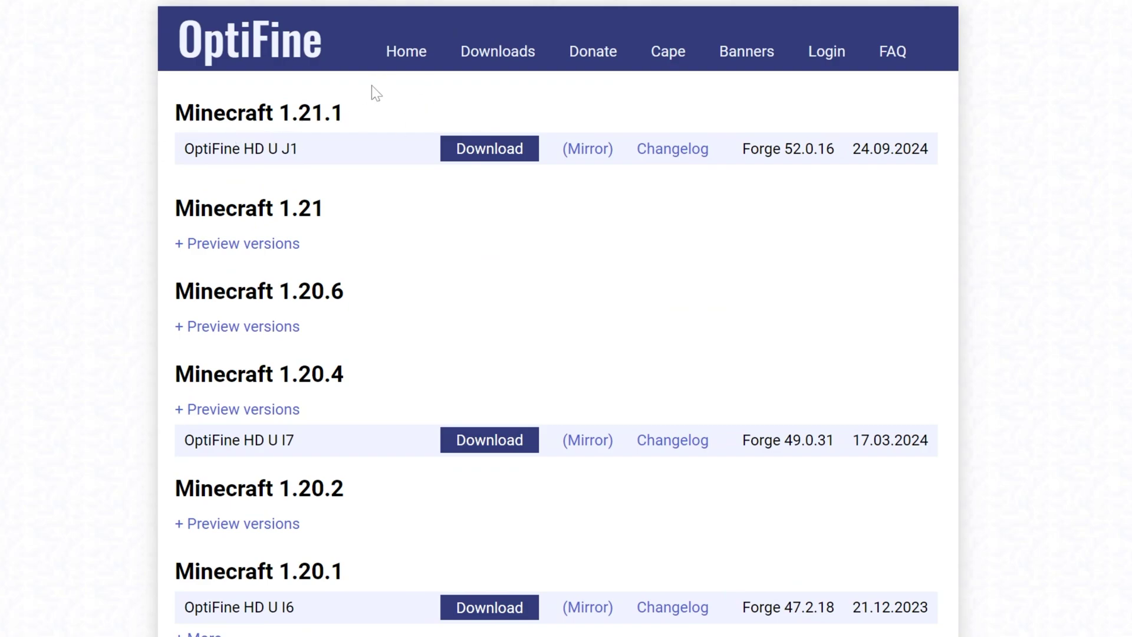
drag(366, 107, 279, 112)
scroll(328, 168, down, 3)
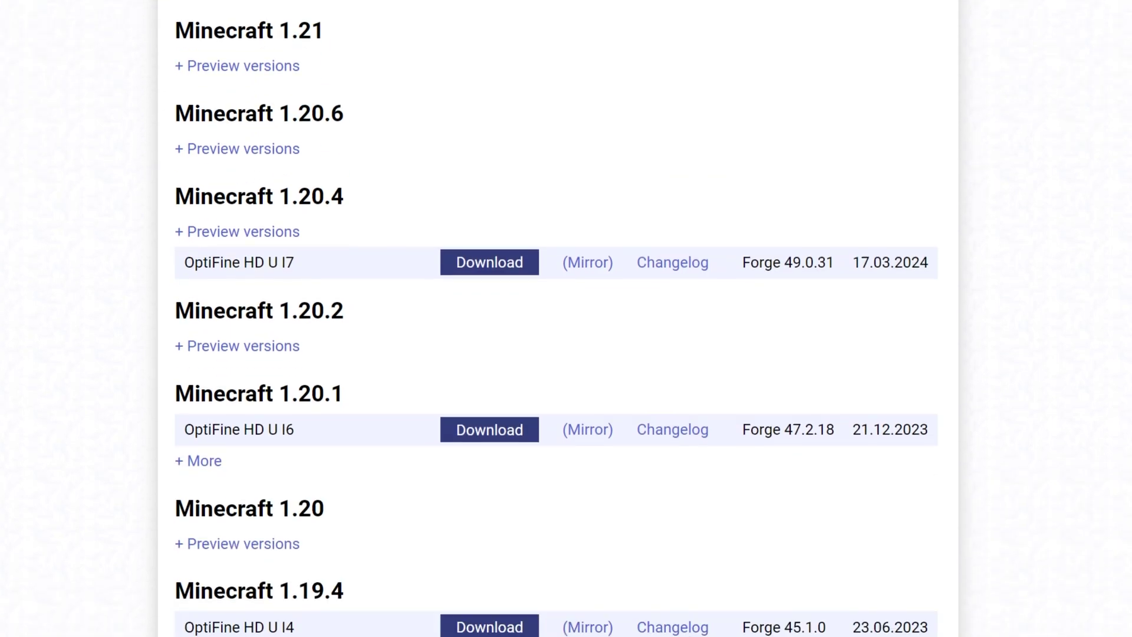
scroll(339, 283, down, 5)
drag(332, 215, 279, 216)
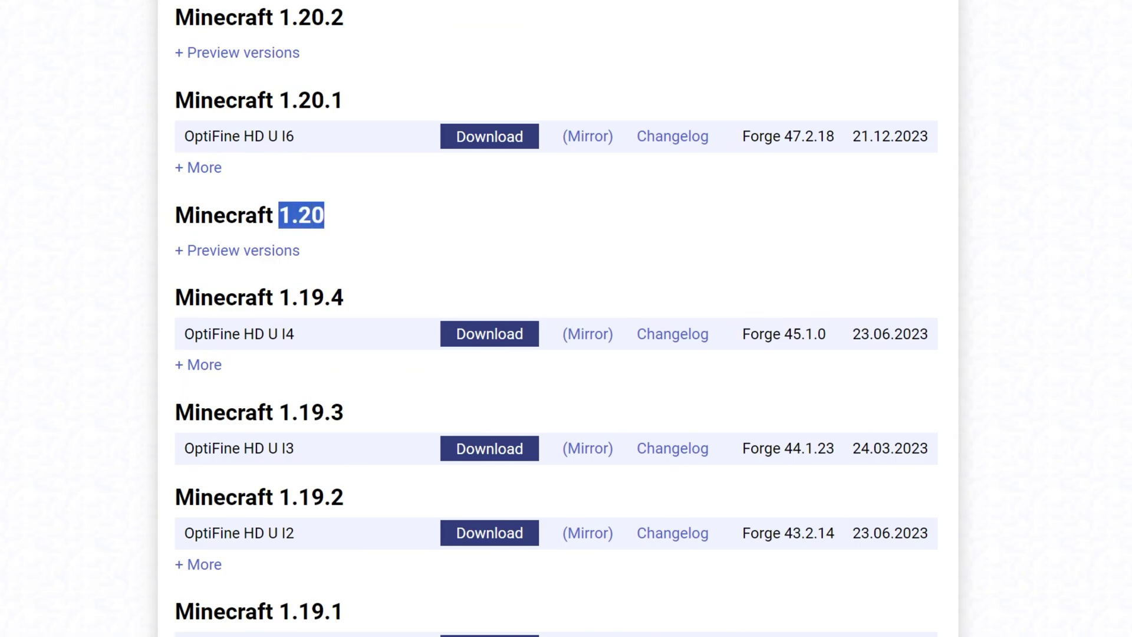
scroll(359, 258, down, 14)
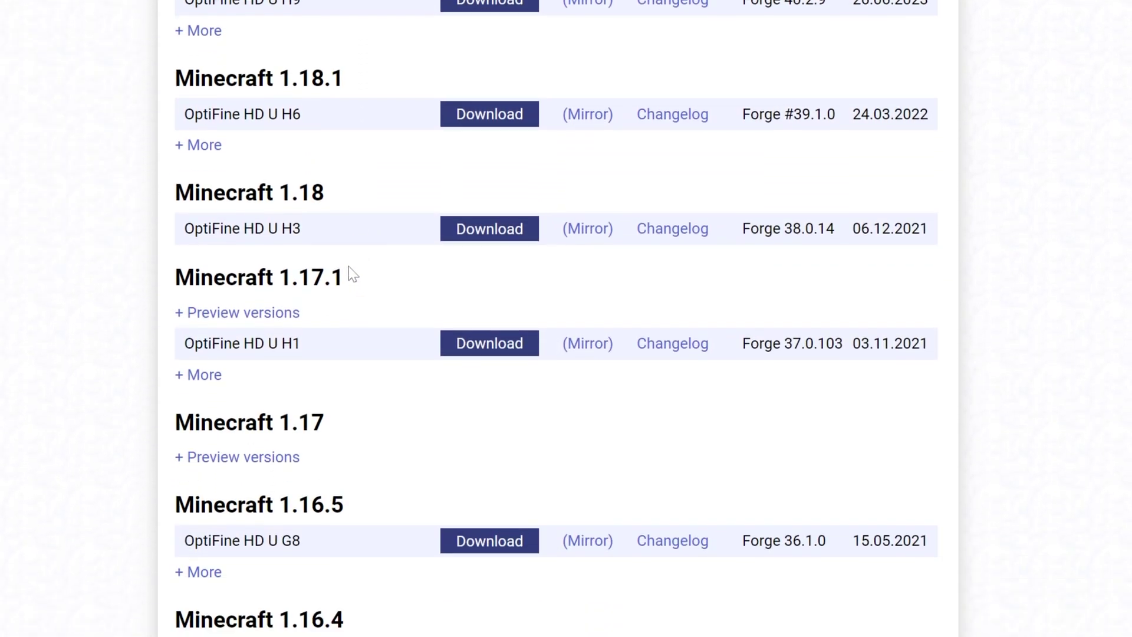
drag(349, 277, 279, 277)
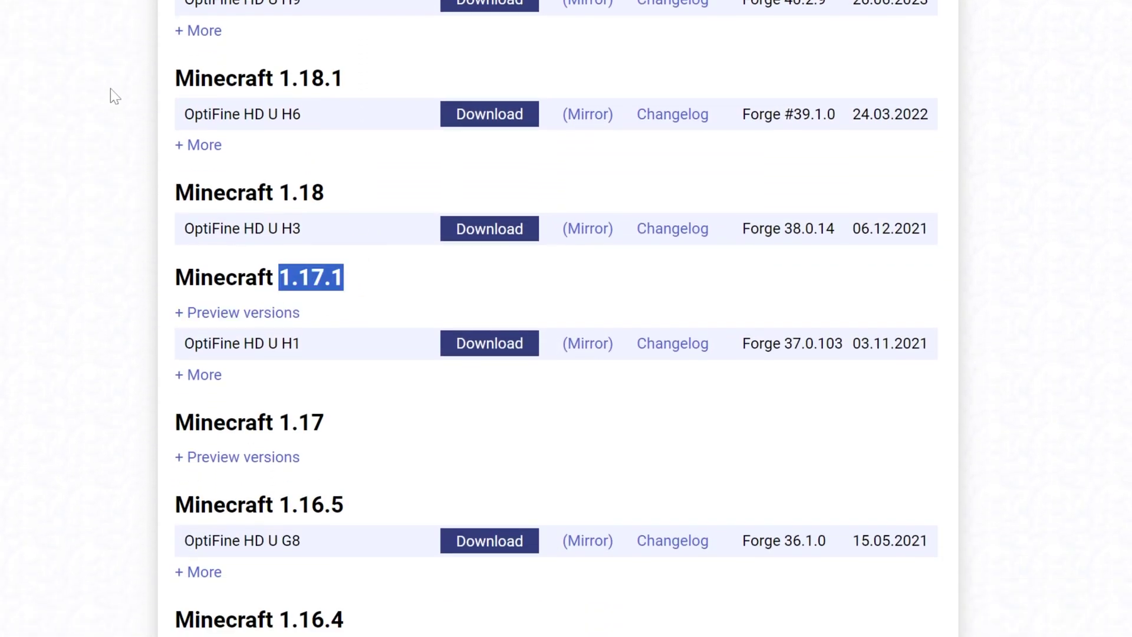
click(753, 366)
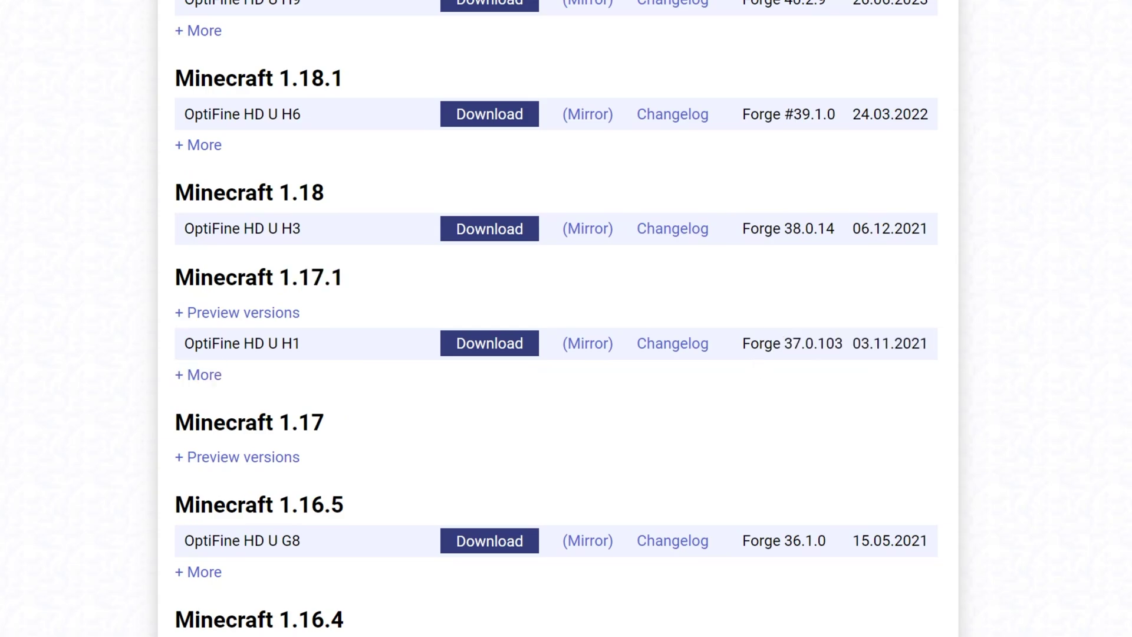
scroll(766, 401, up, 6)
scroll(768, 402, up, 10)
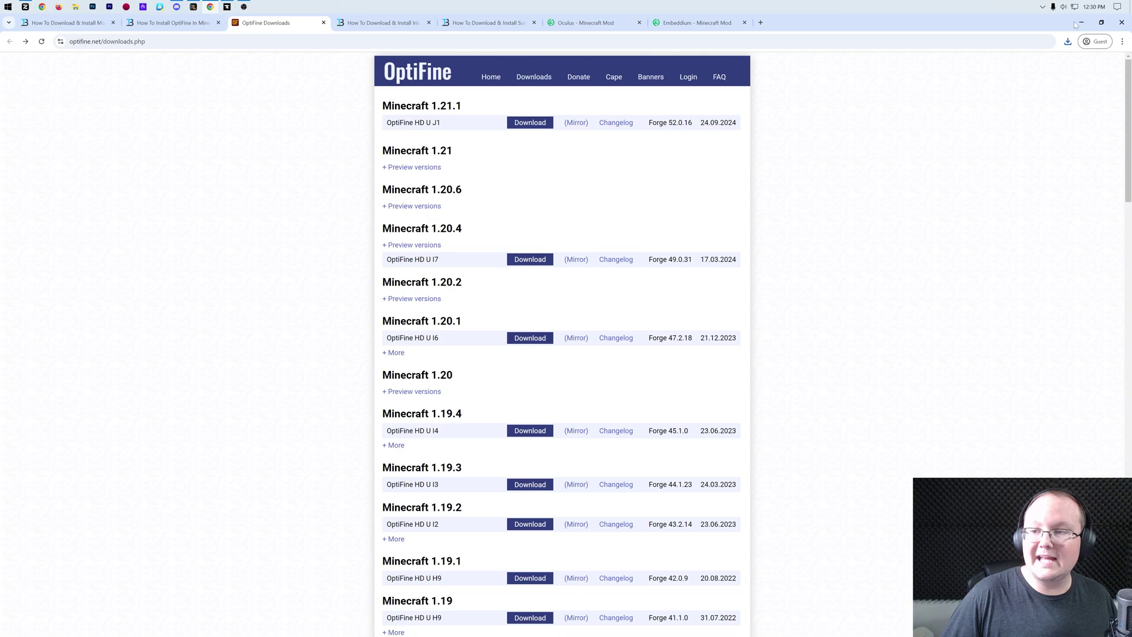
Minimize the browser and move OptiFine_1.12.2_HD_U_G5.jar from the Downloads folder to the desktop.
click(1078, 23)
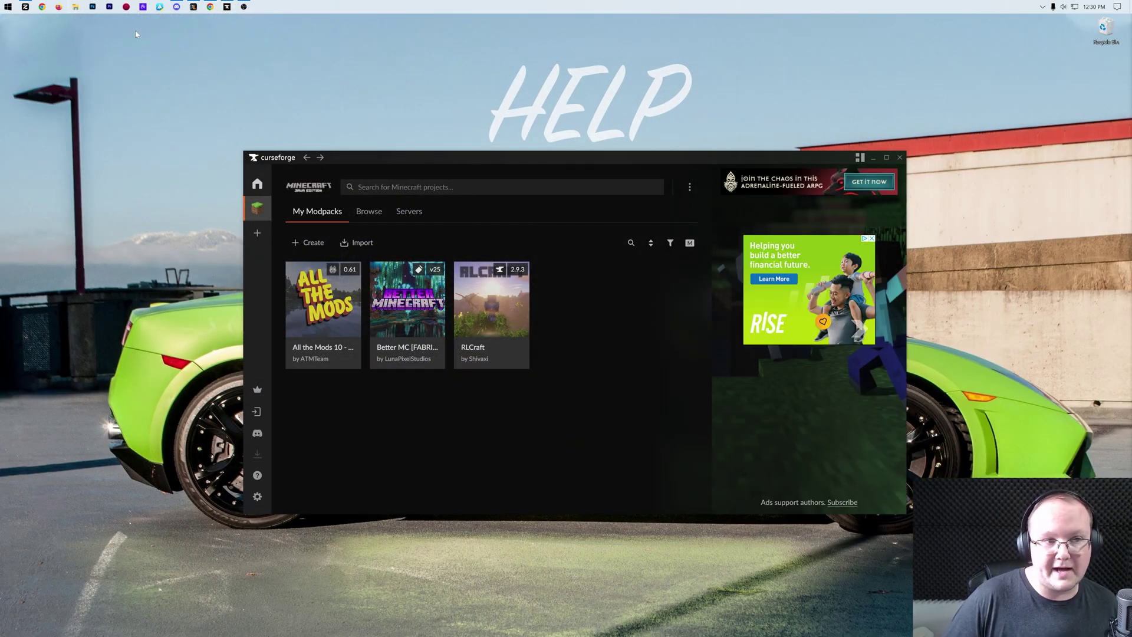
click(76, 7)
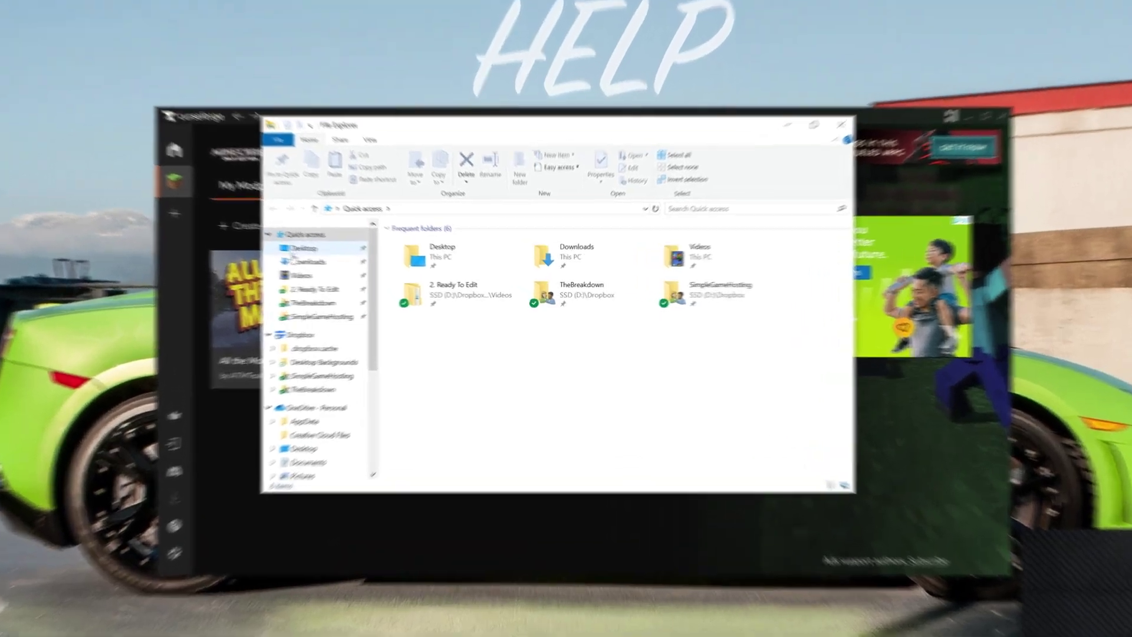
click(300, 261)
click(449, 275)
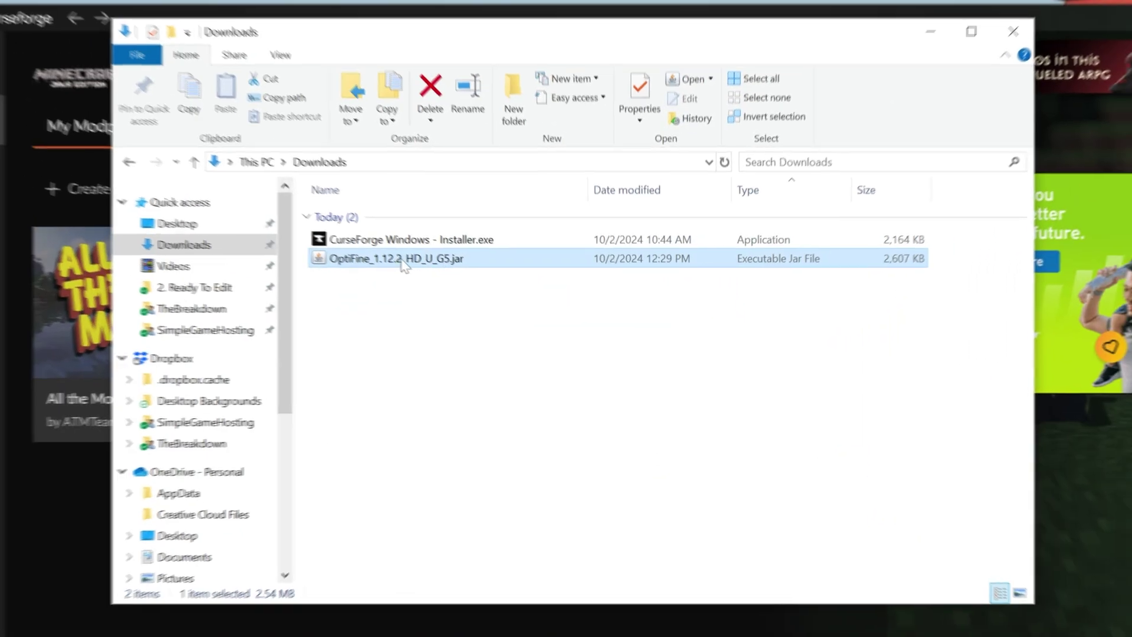
drag(405, 265, 139, 76)
click(1013, 31)
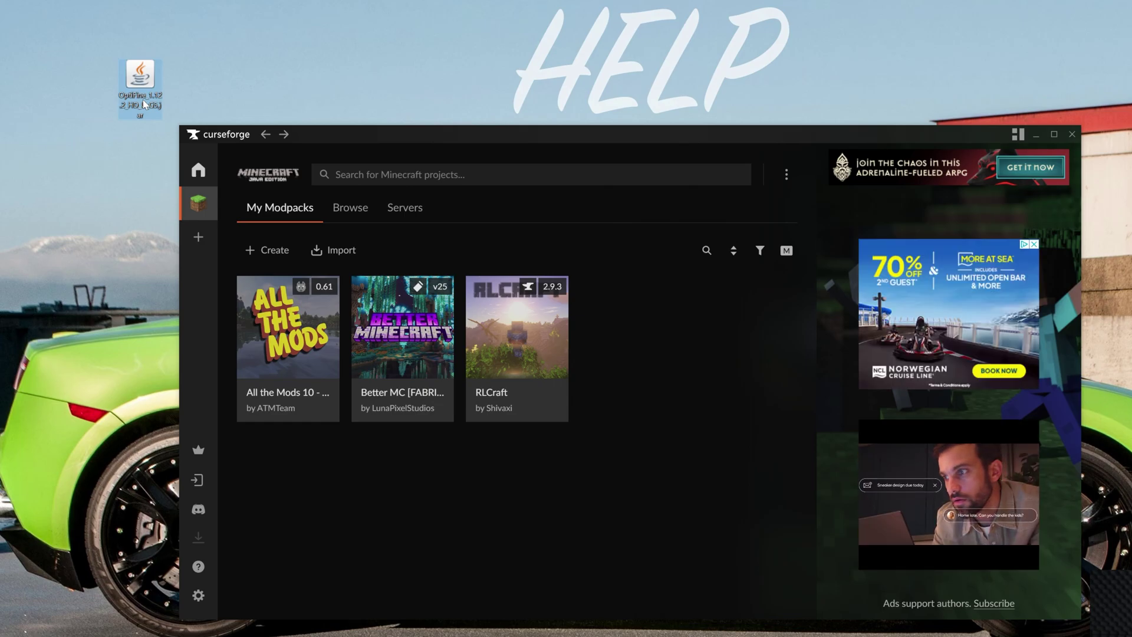
Open the RLCraft profile's folder from CurseForge and move the OptiFine jar from the desktop into its mods folder.
right_click(501, 304)
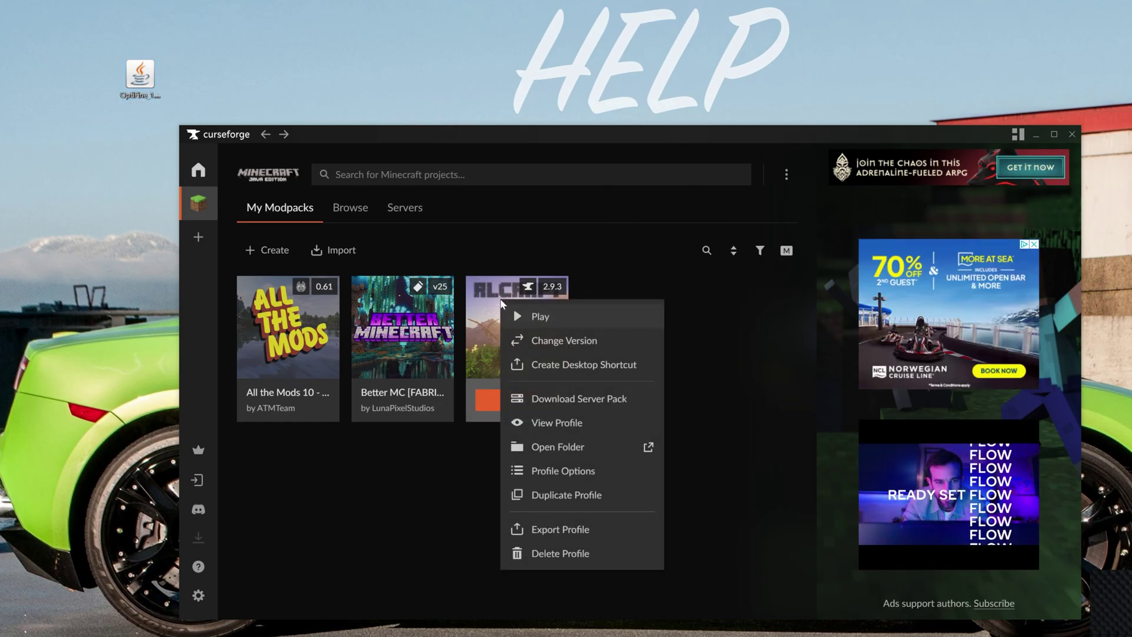
click(554, 444)
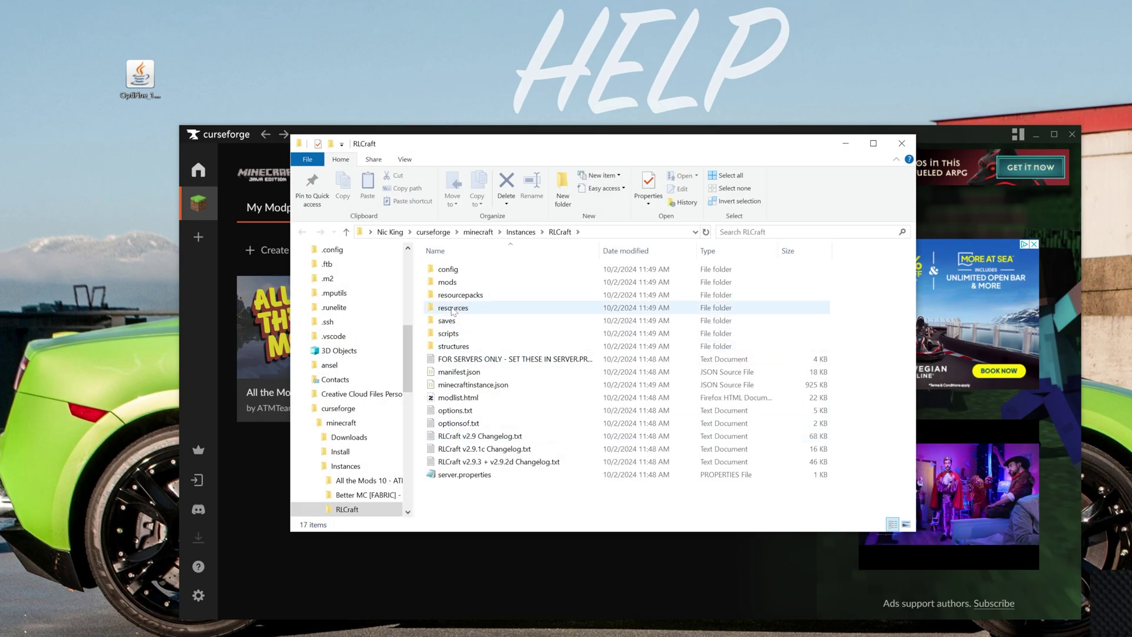
double_click(448, 282)
drag(141, 74, 601, 393)
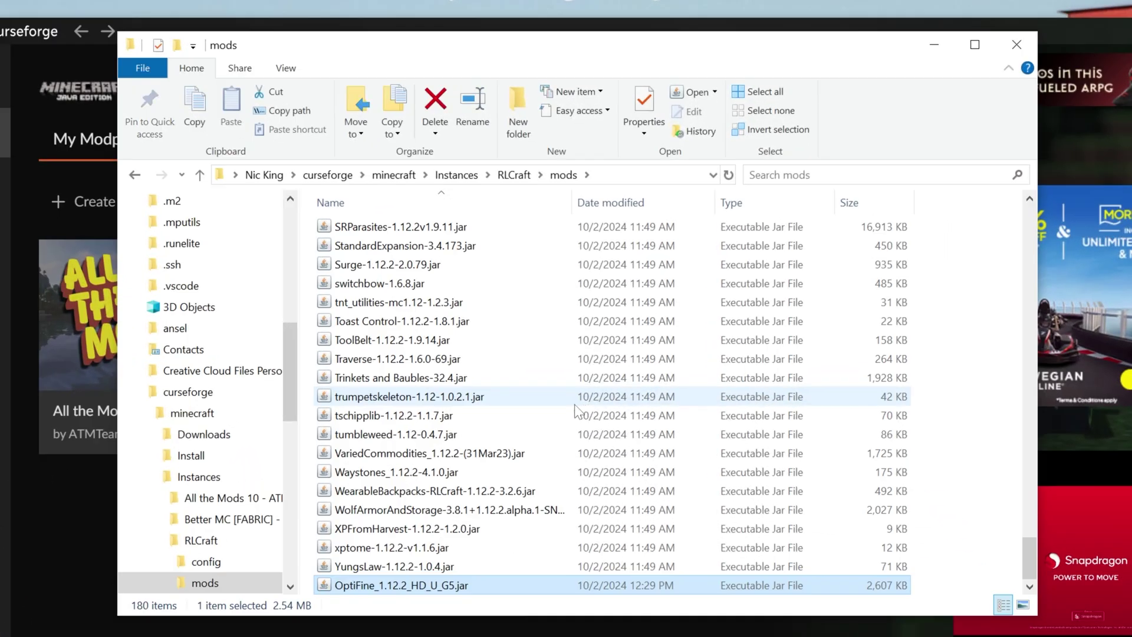
Close the mods folder, launch RLCraft from CurseForge, and open the Shaders screen in the game's Video Settings.
click(1000, 37)
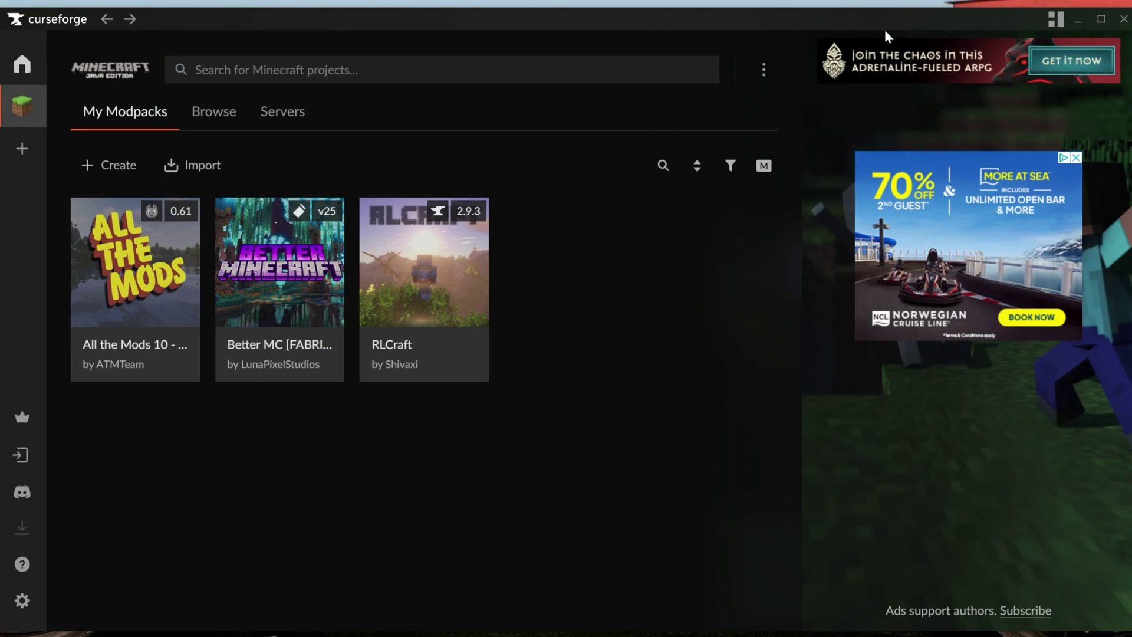
click(430, 362)
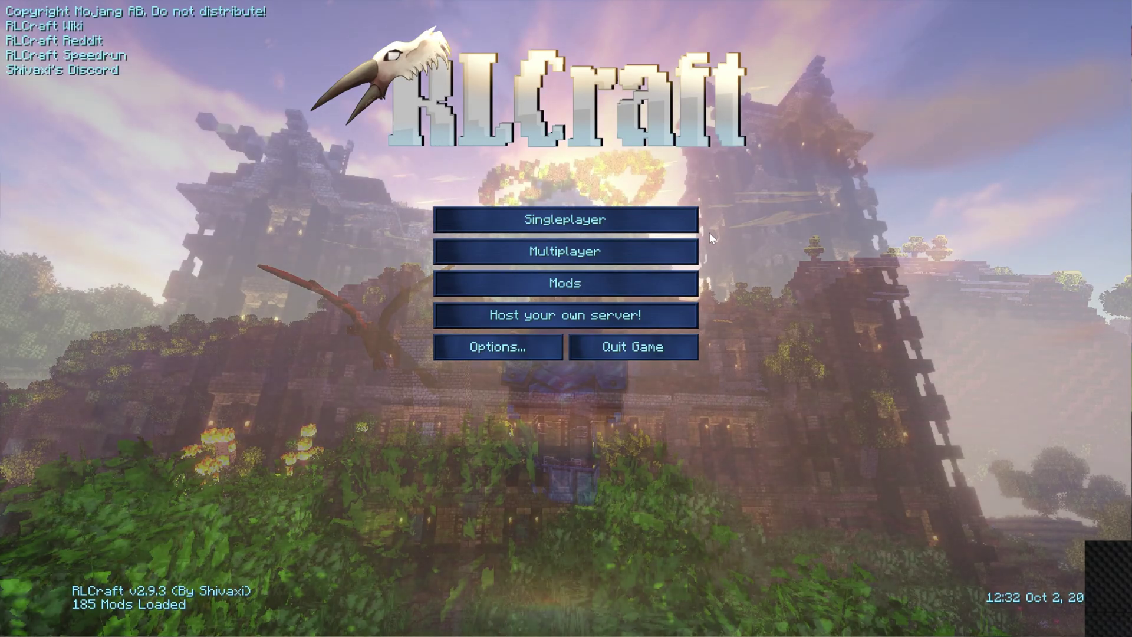
click(506, 356)
click(489, 326)
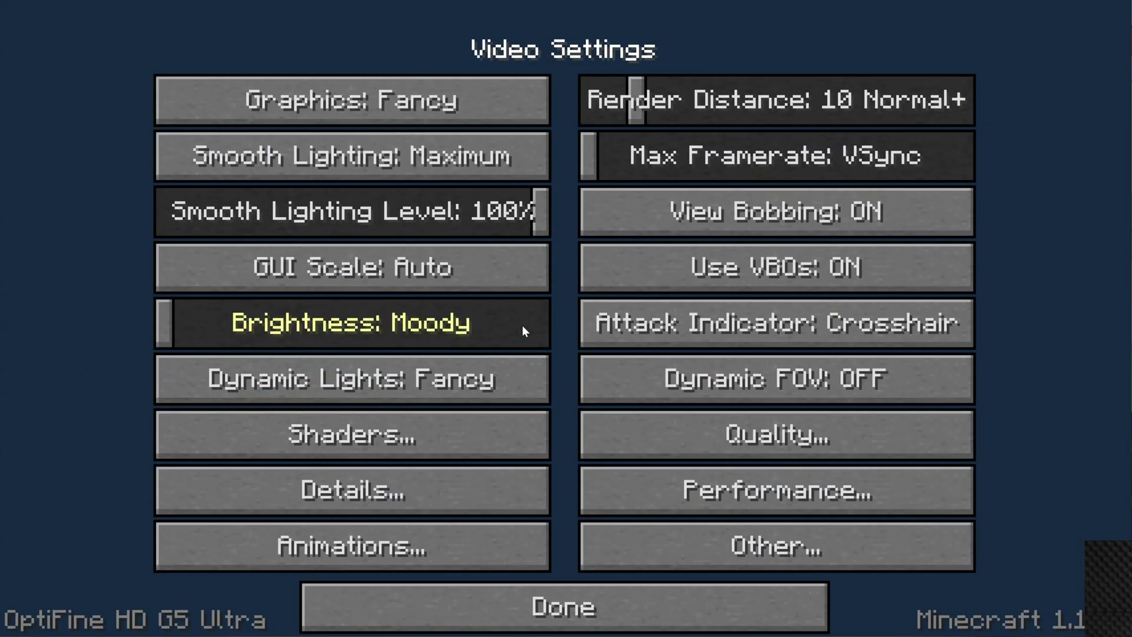
click(424, 444)
mouse_move(820, 252)
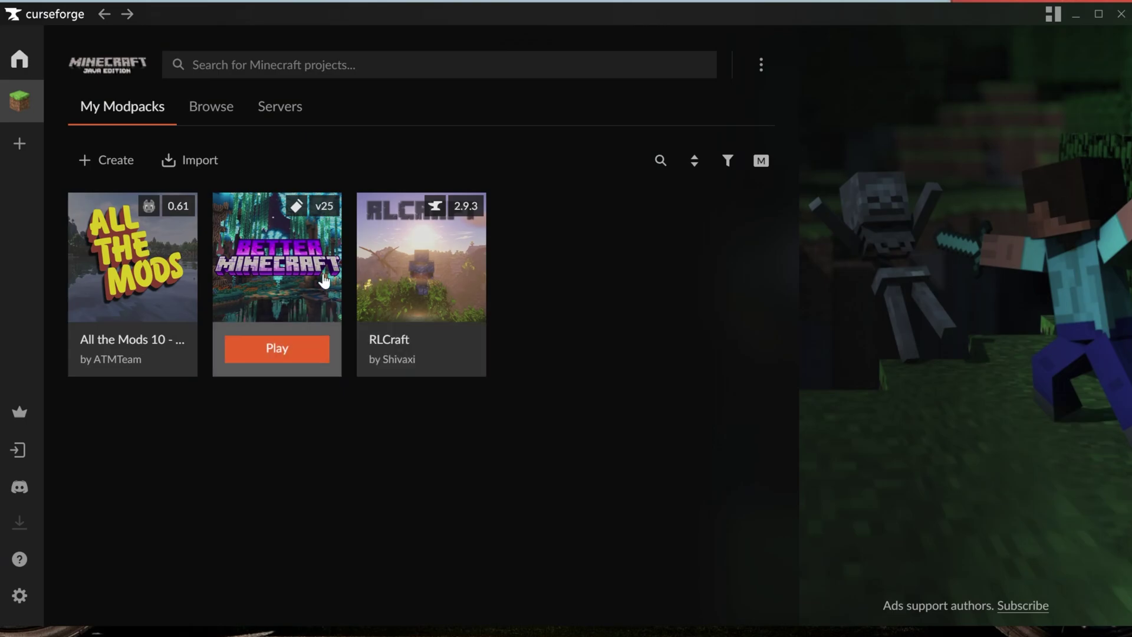
Check RLCraft's game version and modloader in its CurseForge profile, and look over its mods folder before closing it.
click(468, 328)
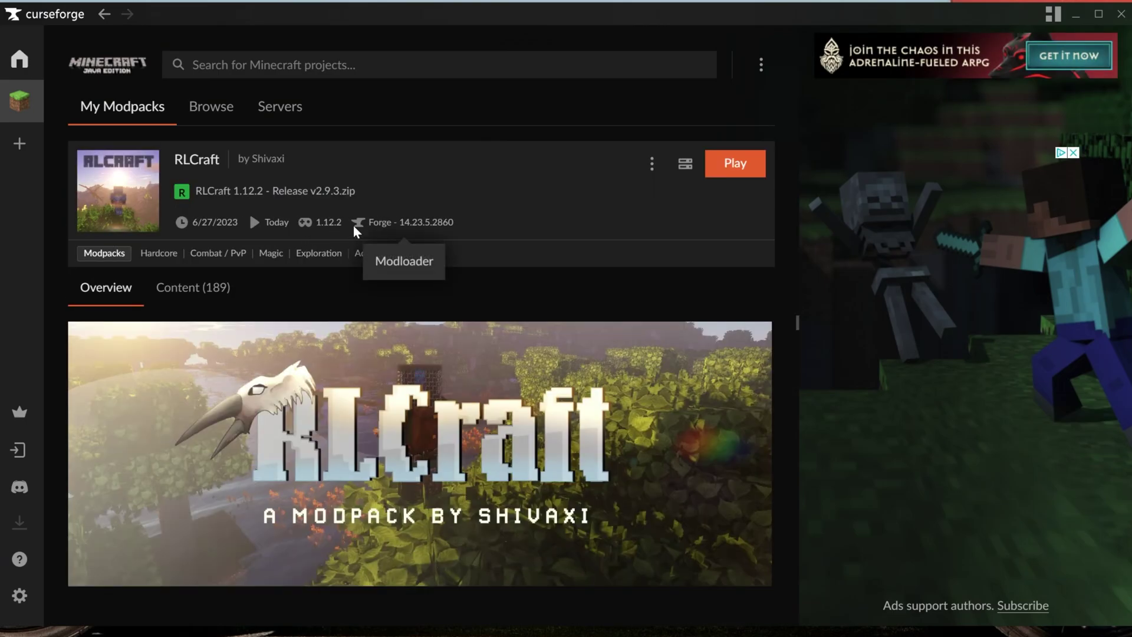
key(alt+Left)
right_click(426, 270)
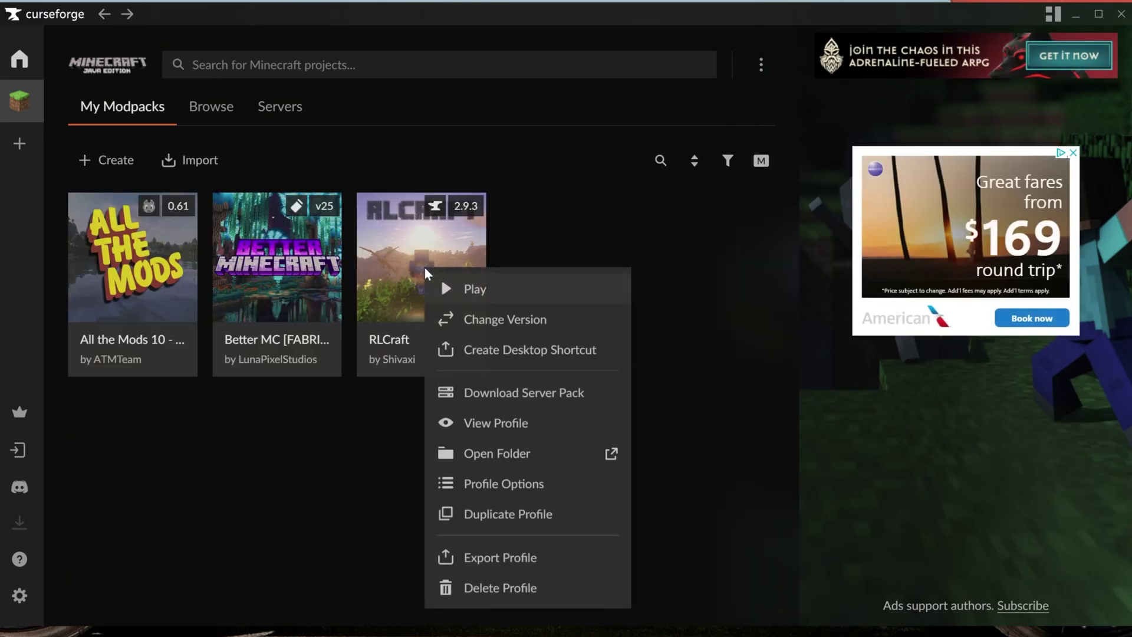
click(530, 464)
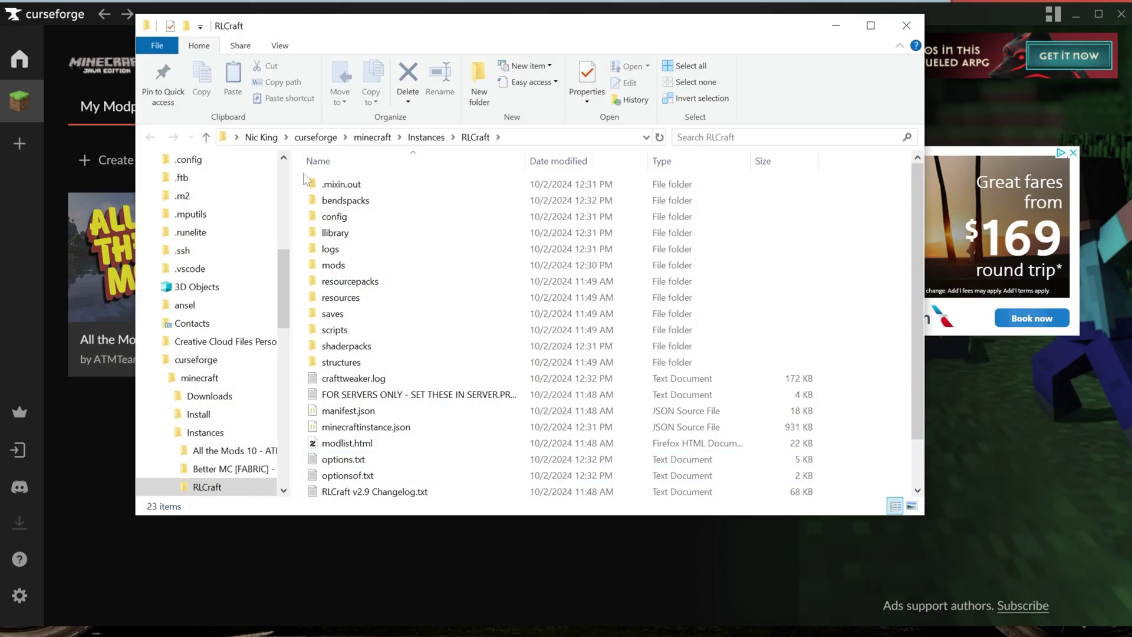
double_click(577, 265)
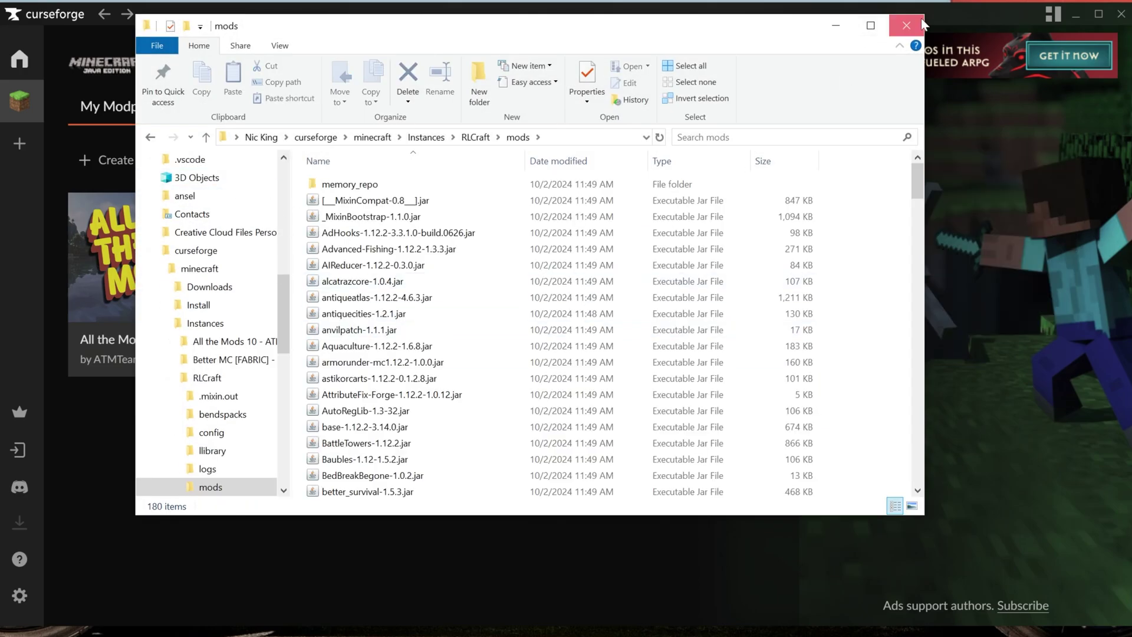
click(907, 25)
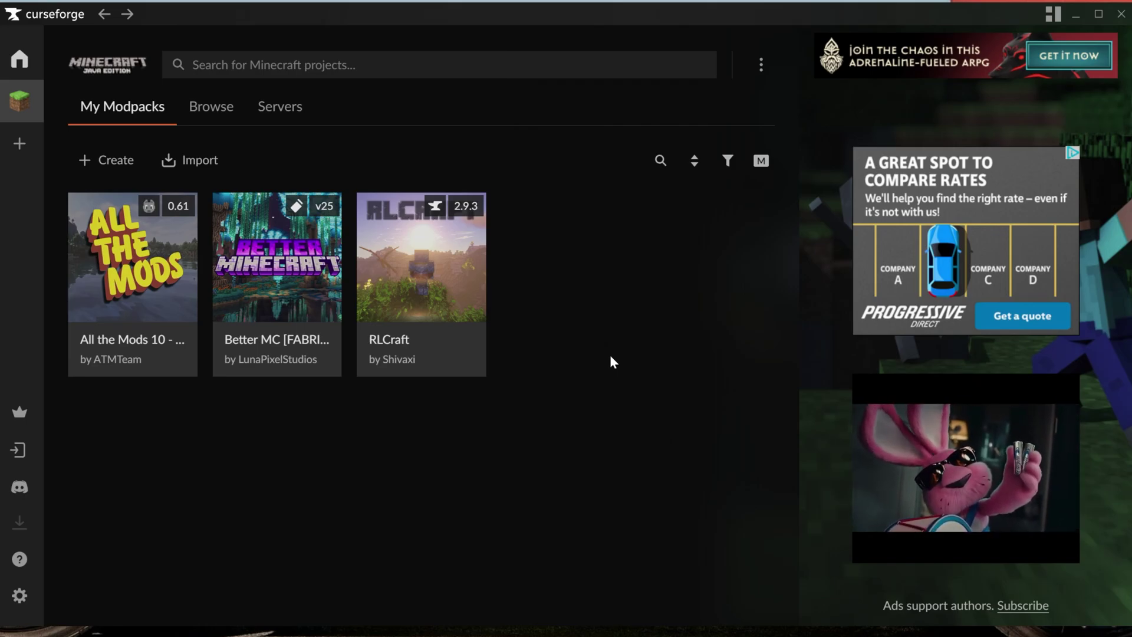
Launch All the Mods 10 from CurseForge and open the game's Video Settings.
mouse_move(134, 358)
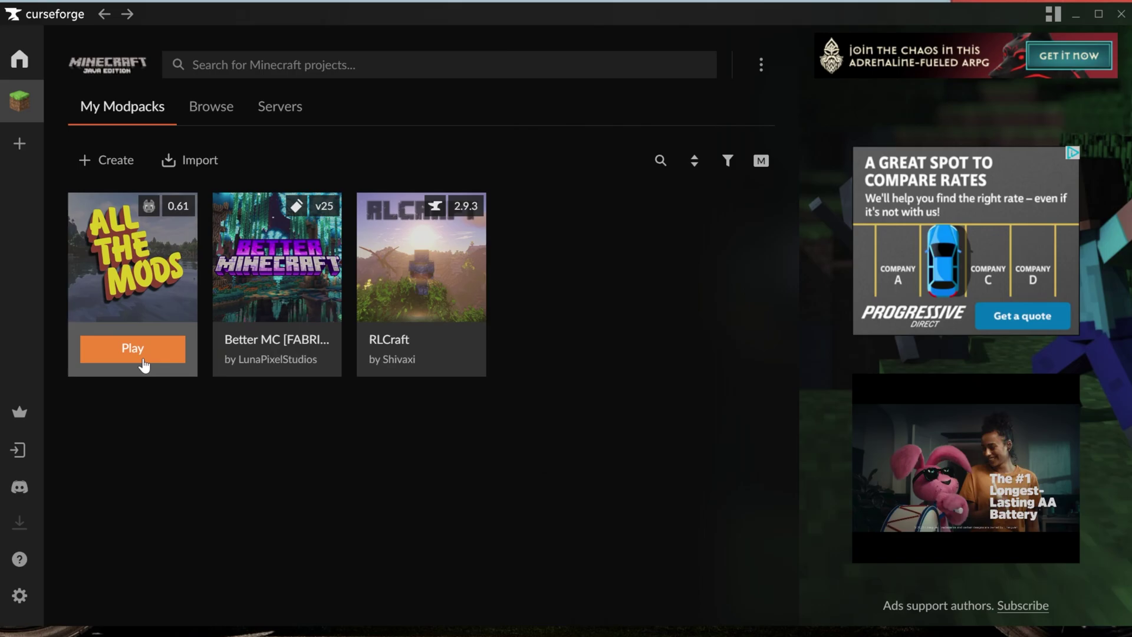
click(149, 356)
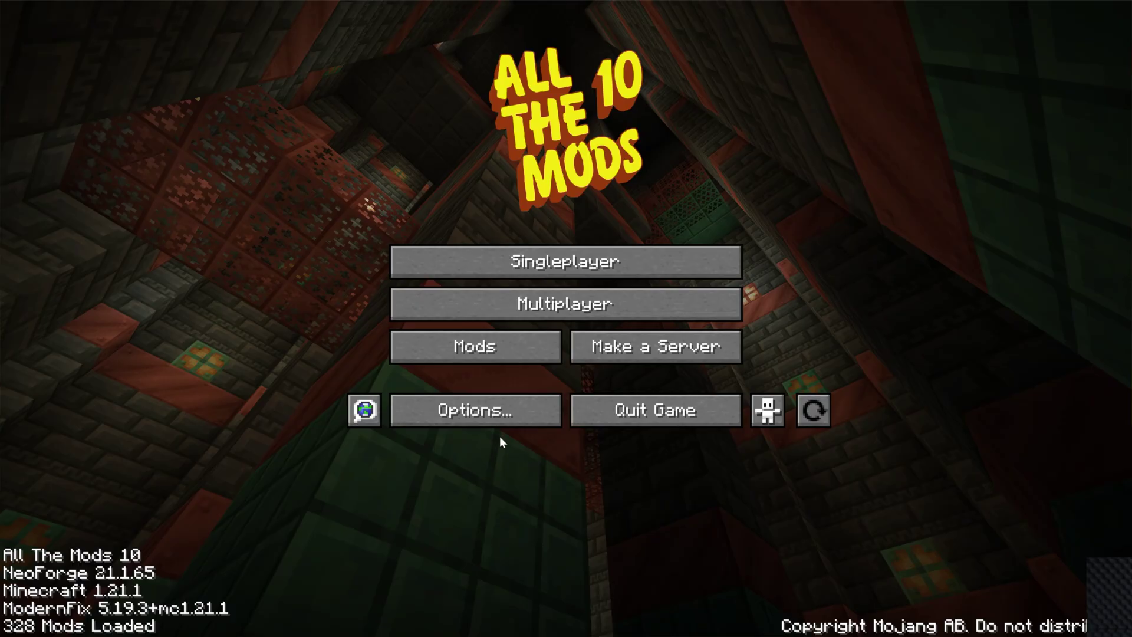
click(492, 420)
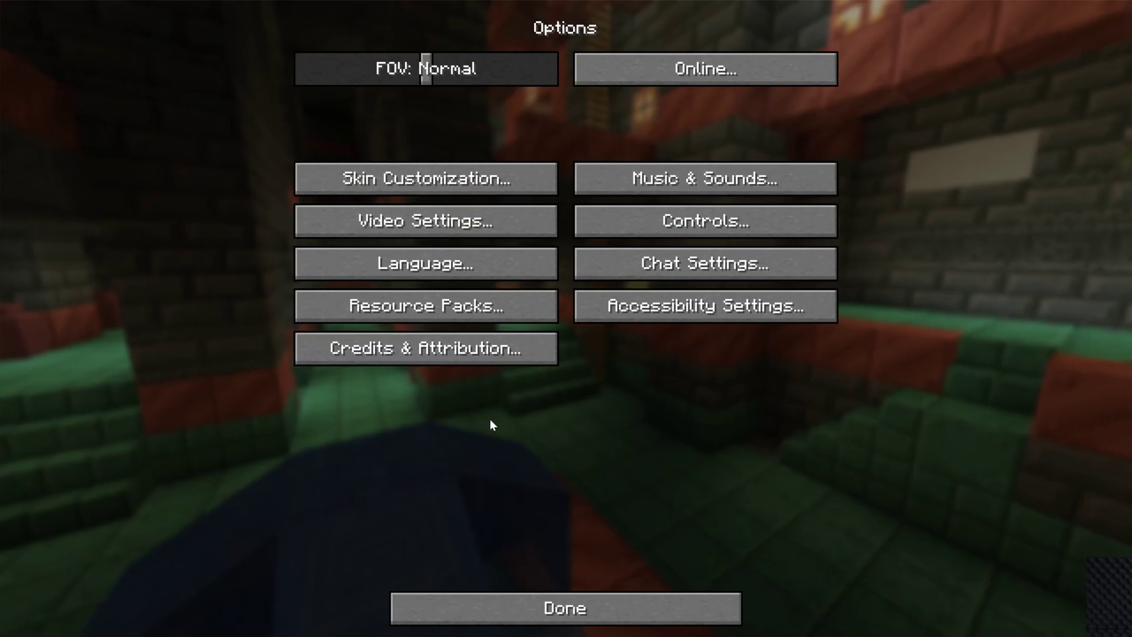
click(448, 218)
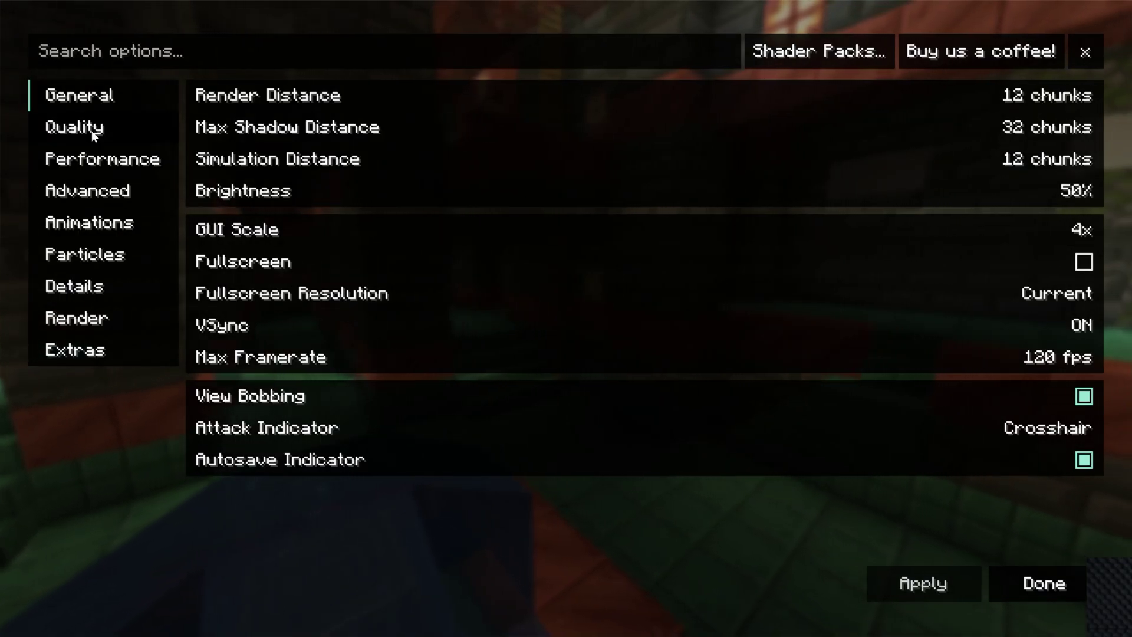
Look through the Quality, Performance, Advanced and Particles categories of the video settings.
click(73, 127)
click(104, 160)
click(104, 190)
click(86, 254)
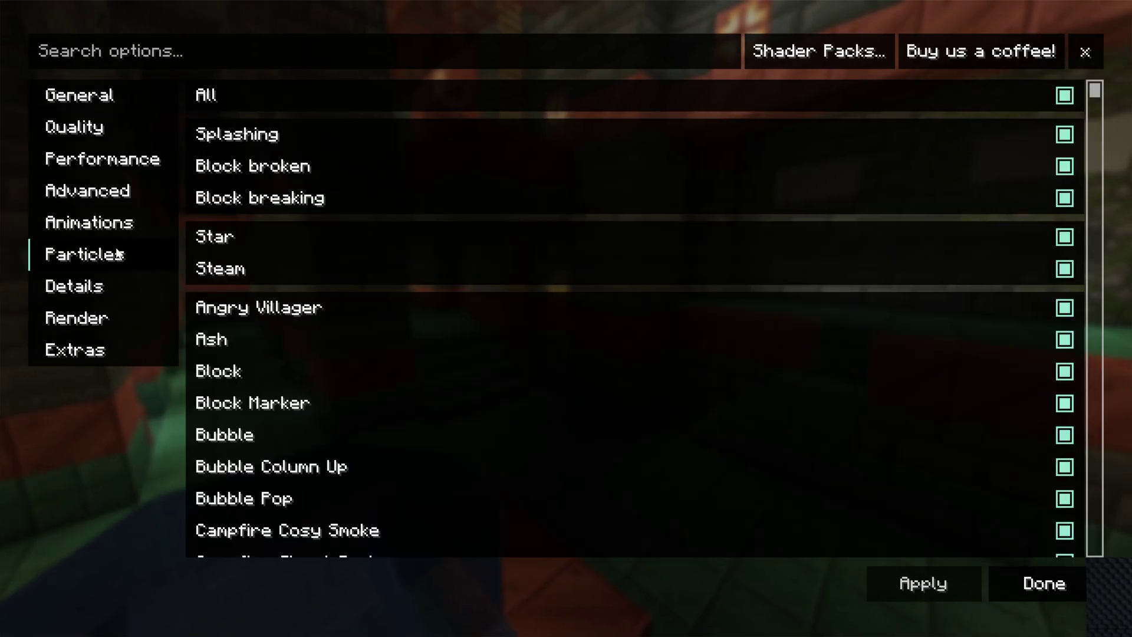
Open the Shader Packs list and apply ComplementaryReimagined_r5.2.2.zip with shaders enabled.
click(766, 56)
click(671, 138)
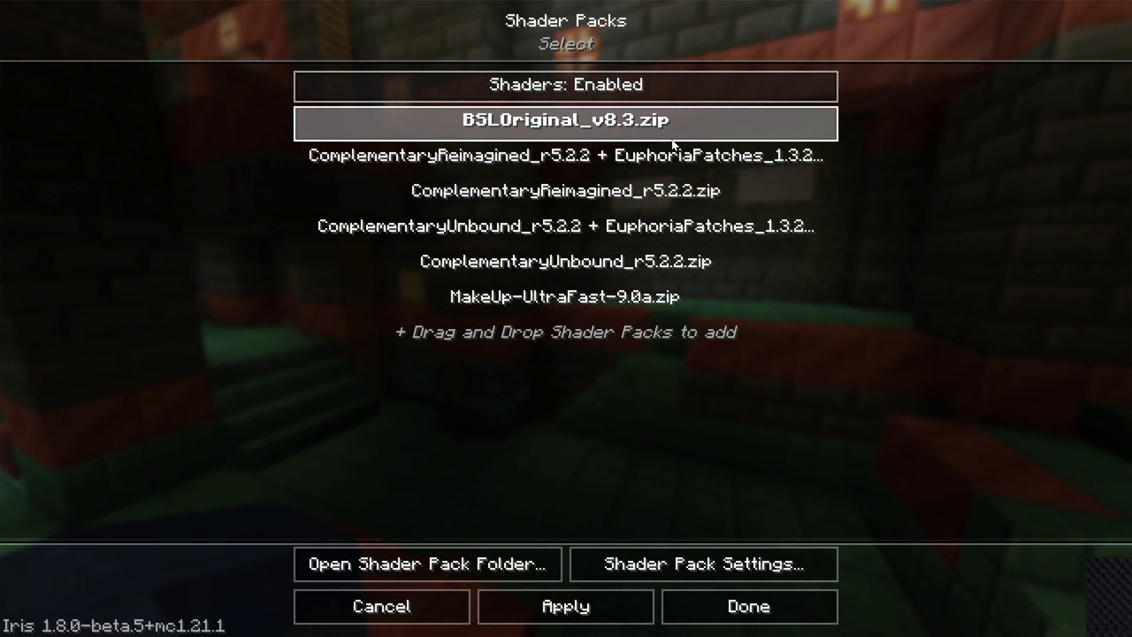
click(585, 198)
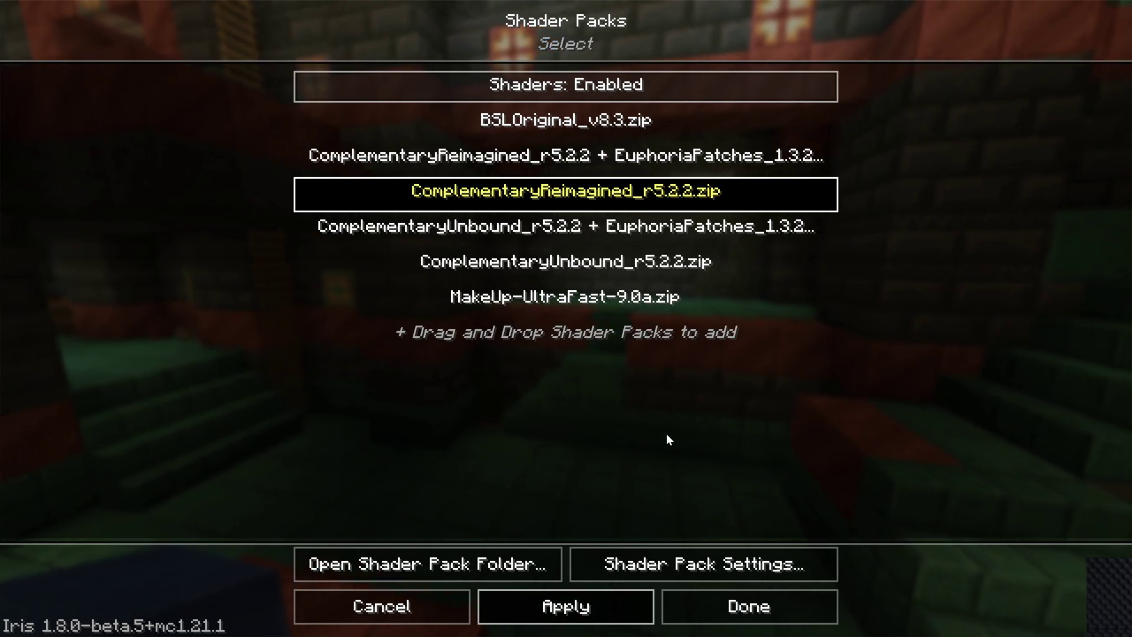
click(718, 606)
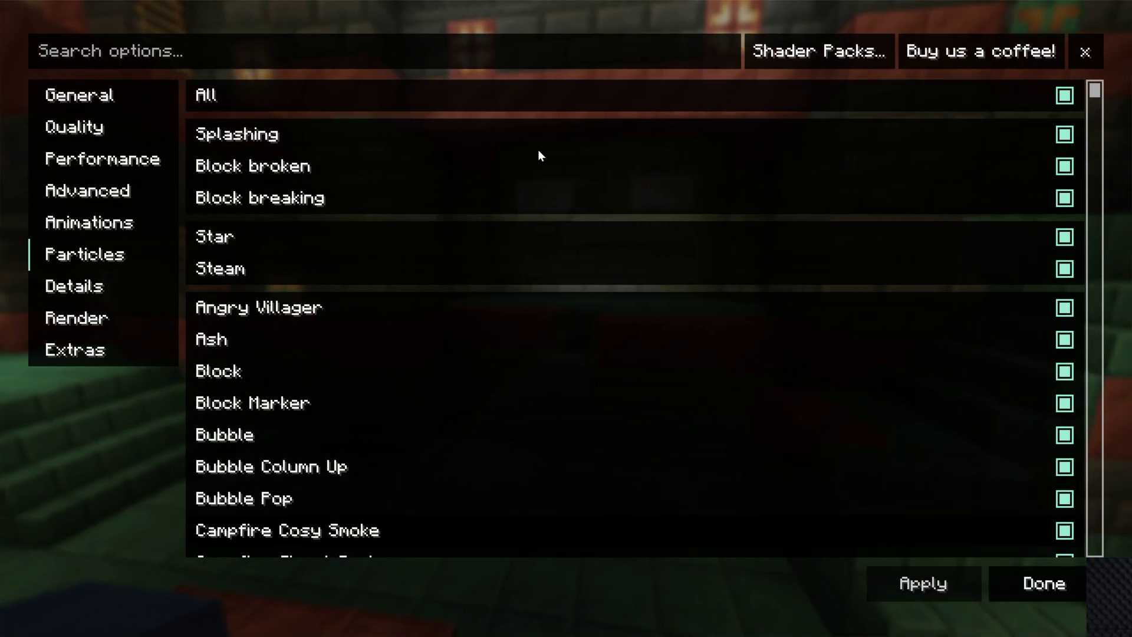
Review the General video settings in All the Mods 10 and close the settings.
click(72, 108)
mouse_move(385, 184)
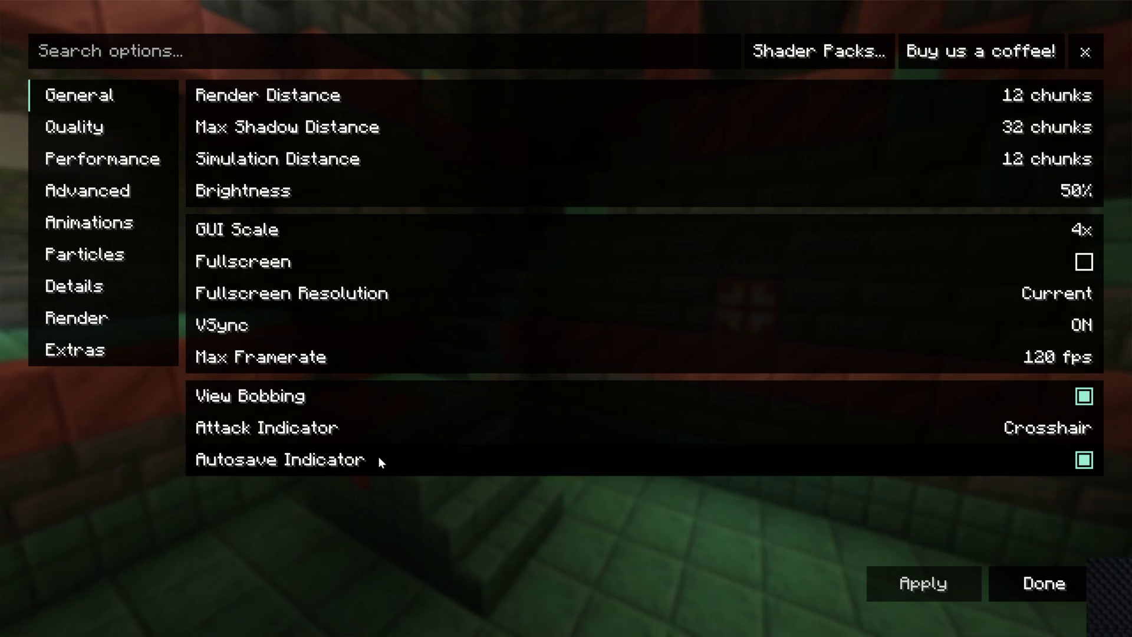
click(1017, 572)
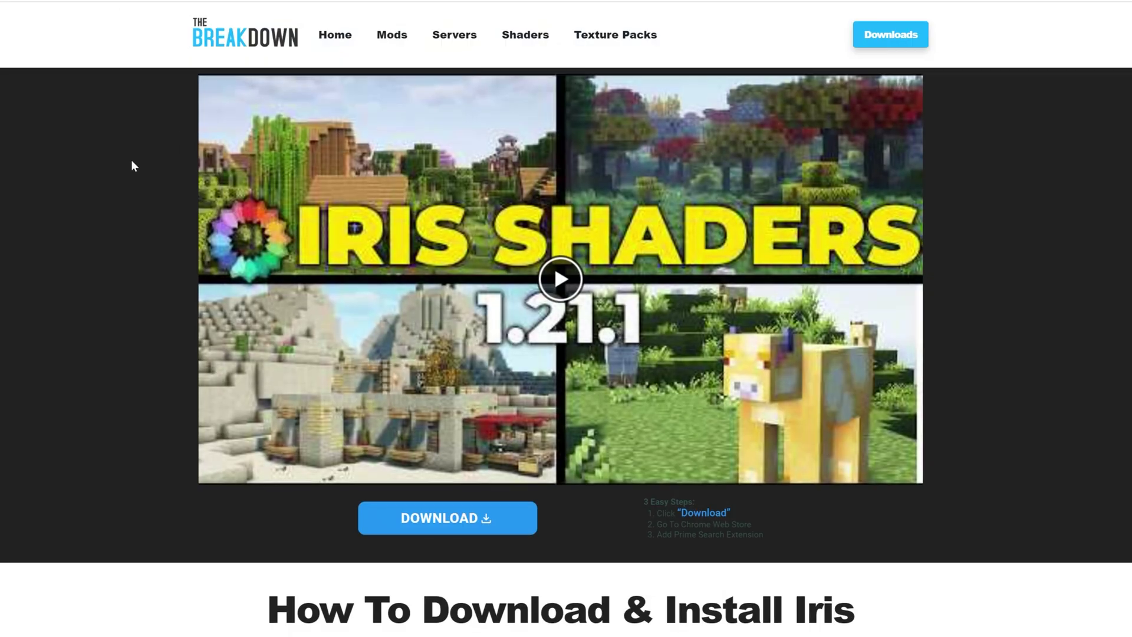
Follow the Iris Shaders download link from the Breakdown article to Modrinth and open the list of Iris versions.
scroll(132, 153, down, 5)
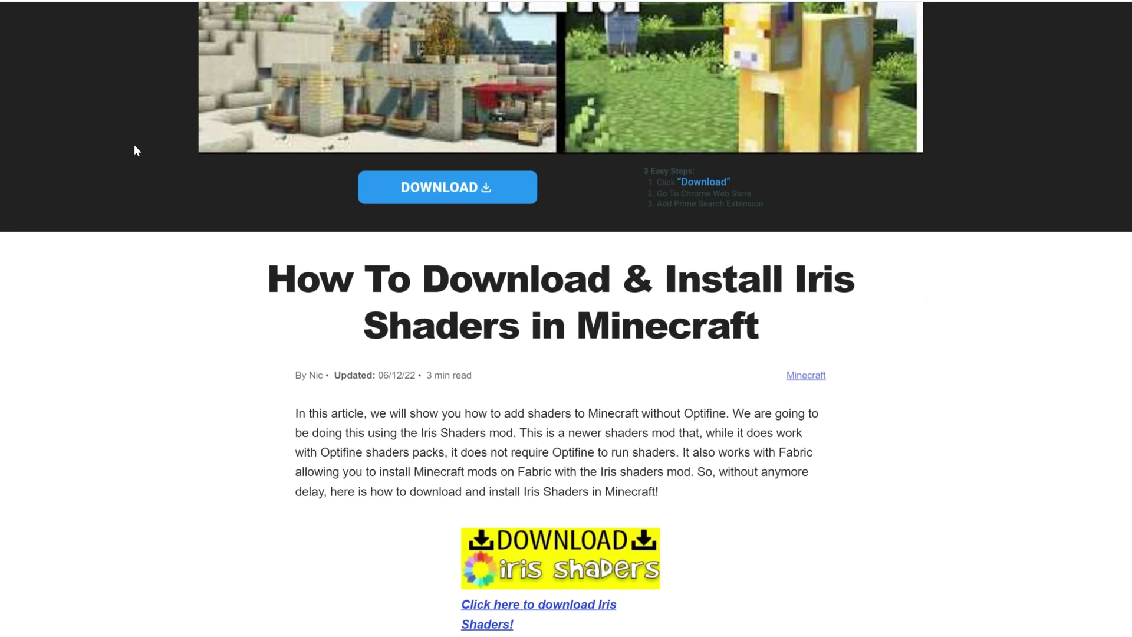
scroll(559, 466, down, 2)
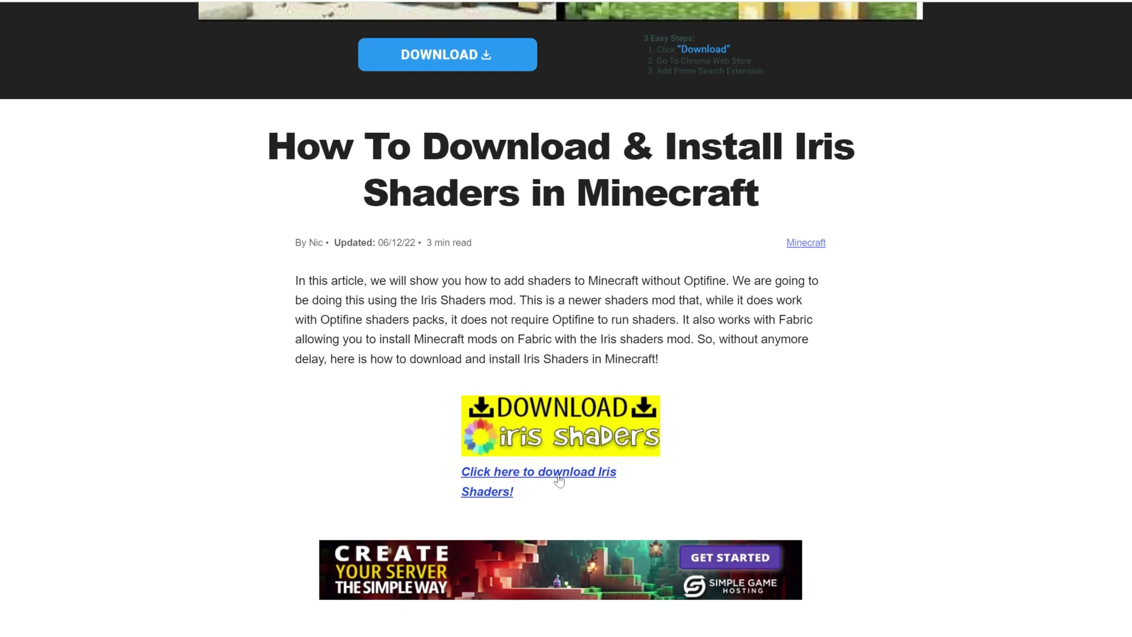
click(549, 442)
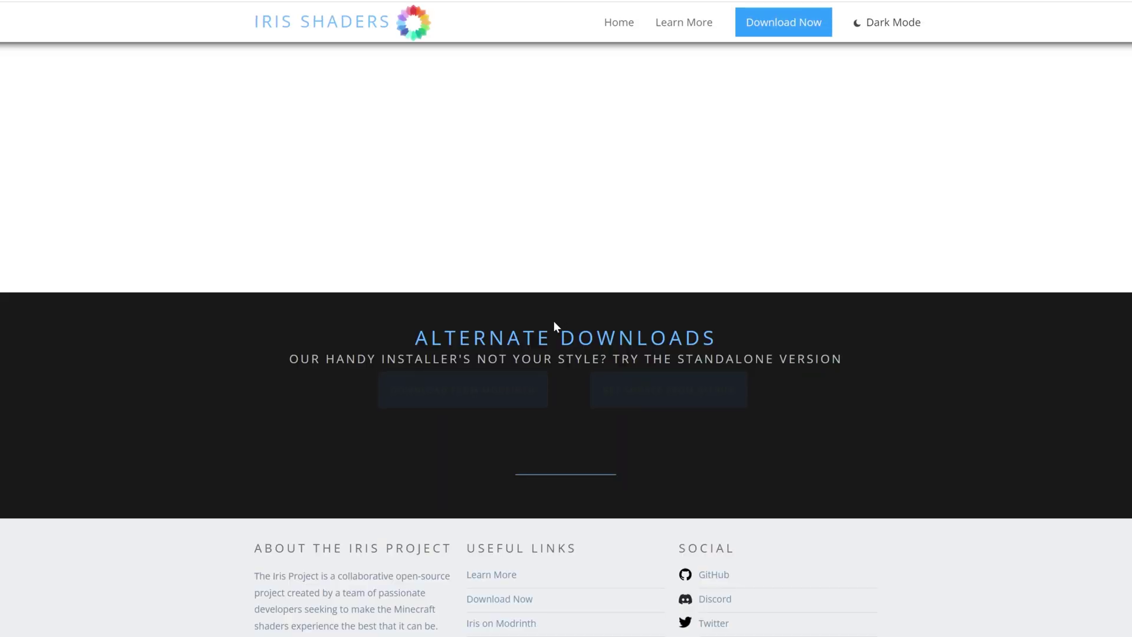
click(420, 413)
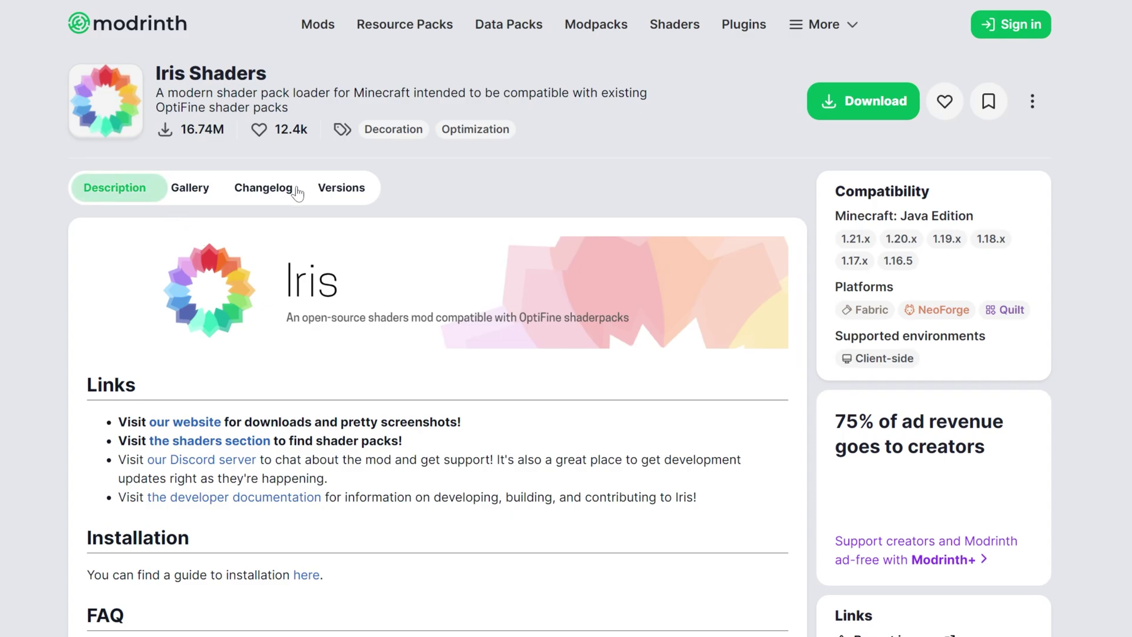
click(352, 185)
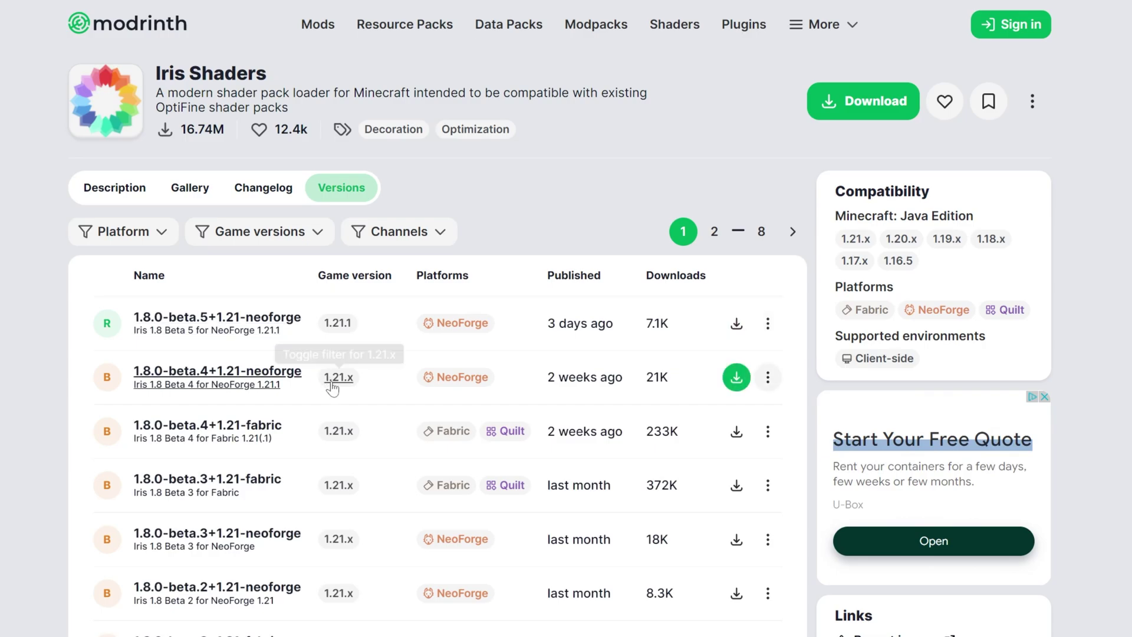
scroll(252, 442, down, 1)
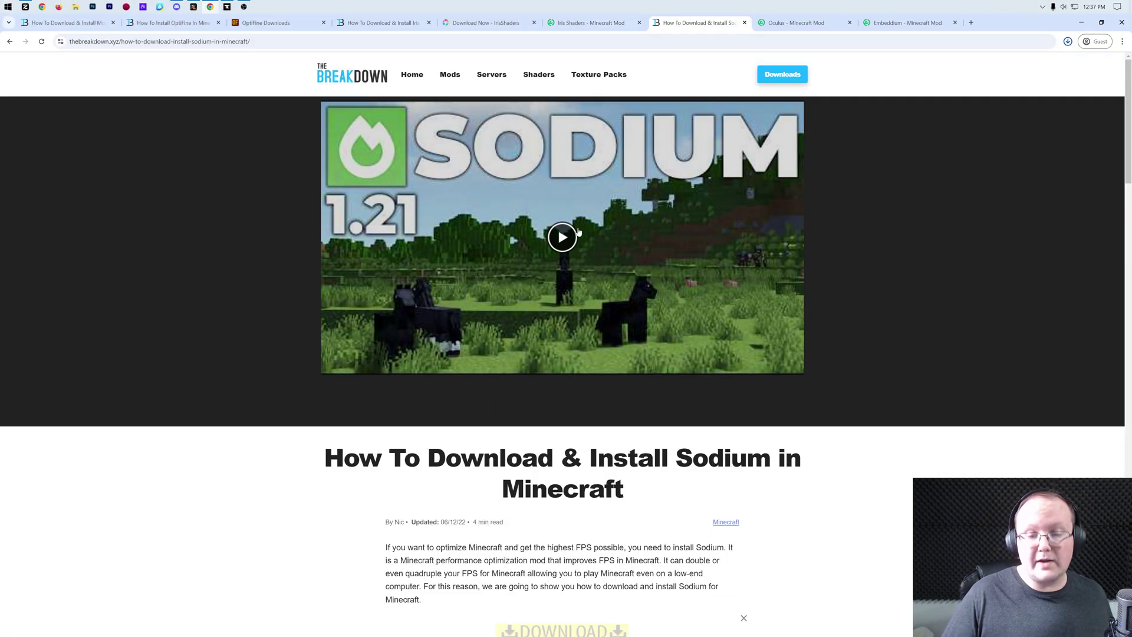
Open Sodium's Modrinth versions from the Sodium article and save sodium-fabric-0.6.0-beta.2+mc1.21.1.jar to the Downloads folder.
scroll(209, 230, down, 4)
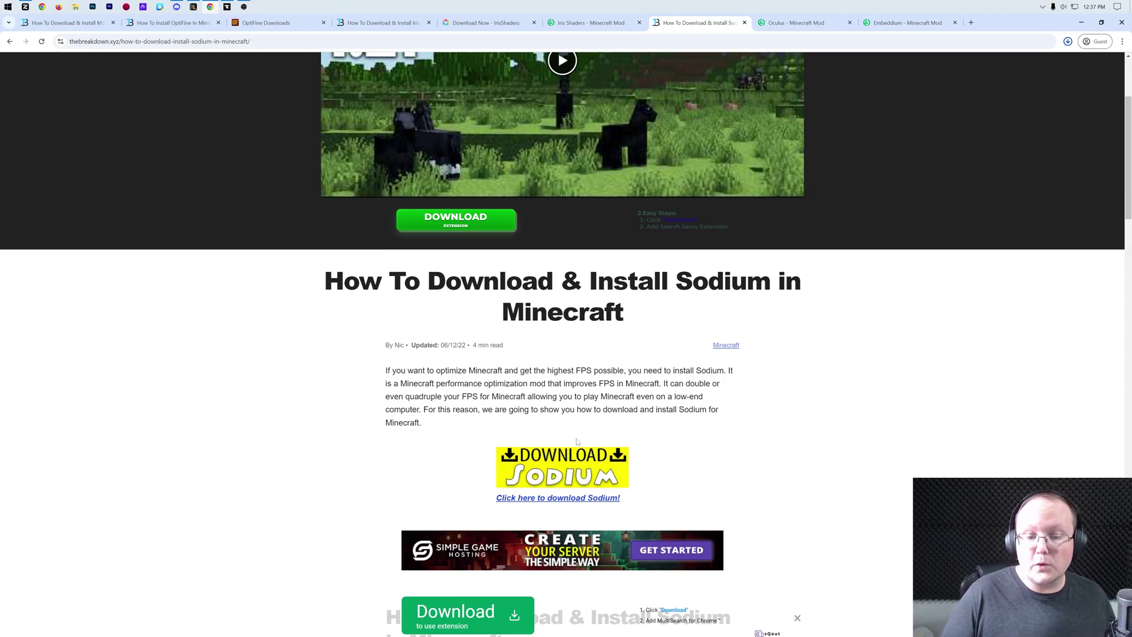
click(582, 460)
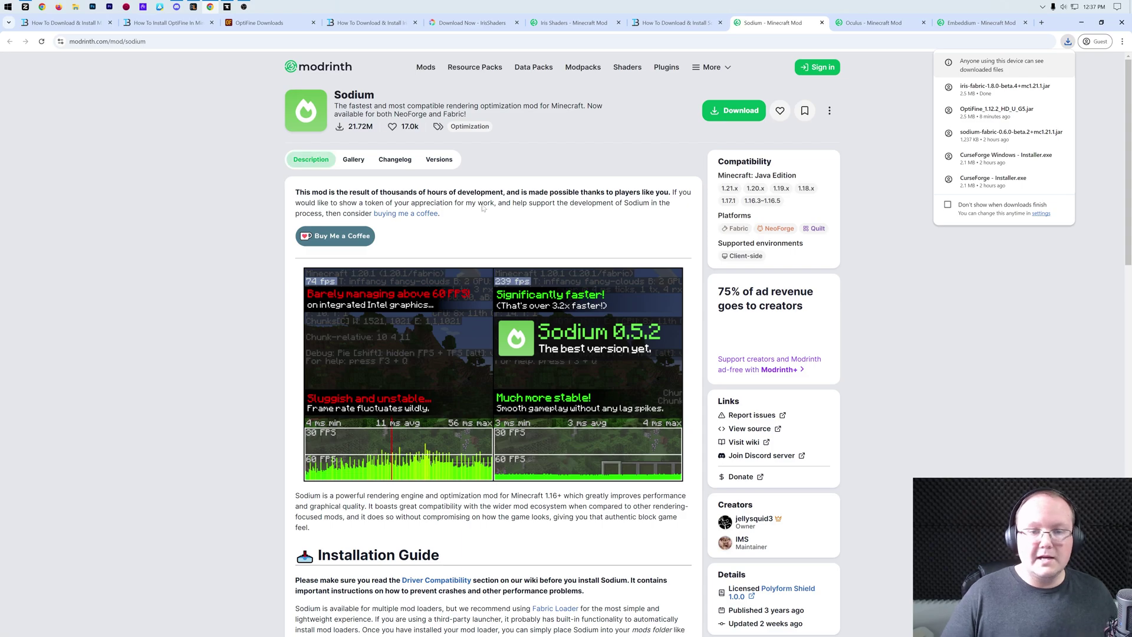
click(454, 165)
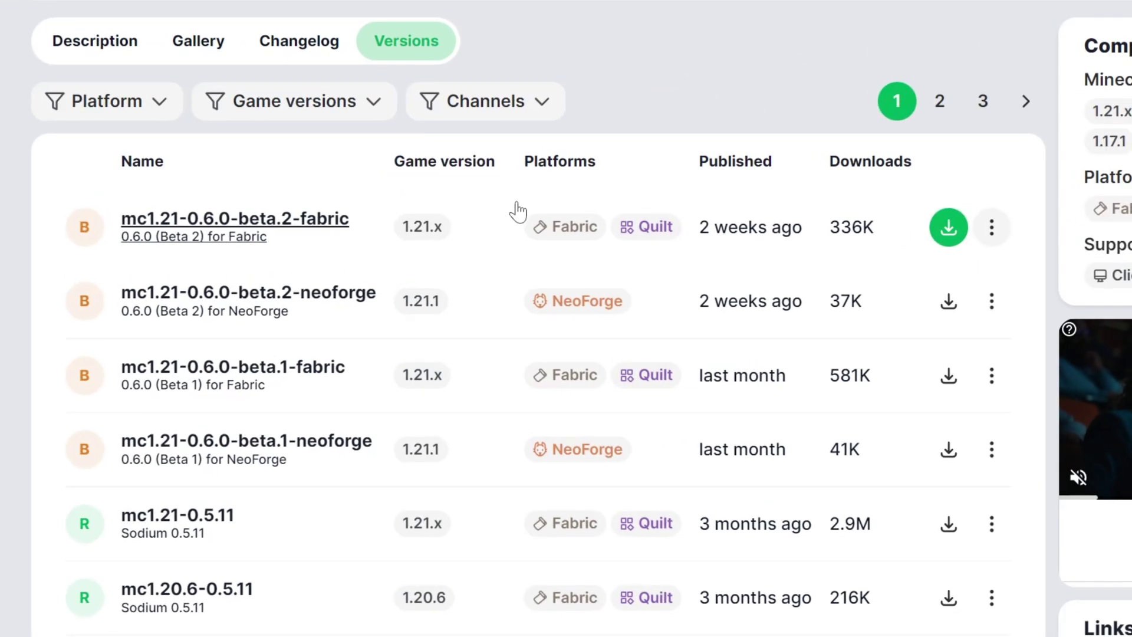
click(948, 227)
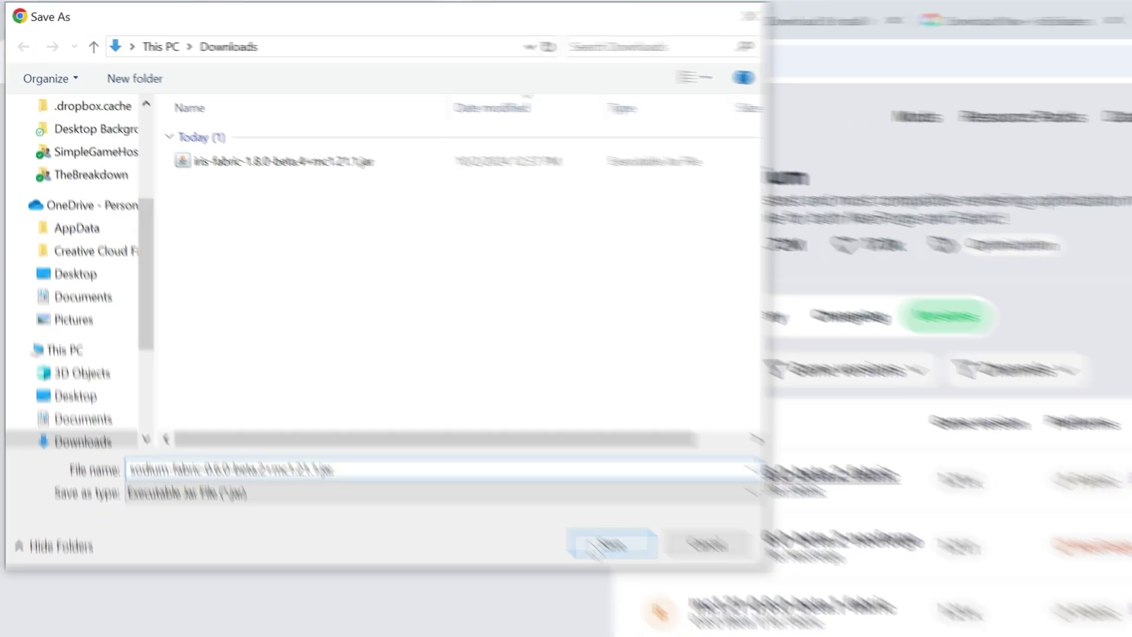
click(607, 544)
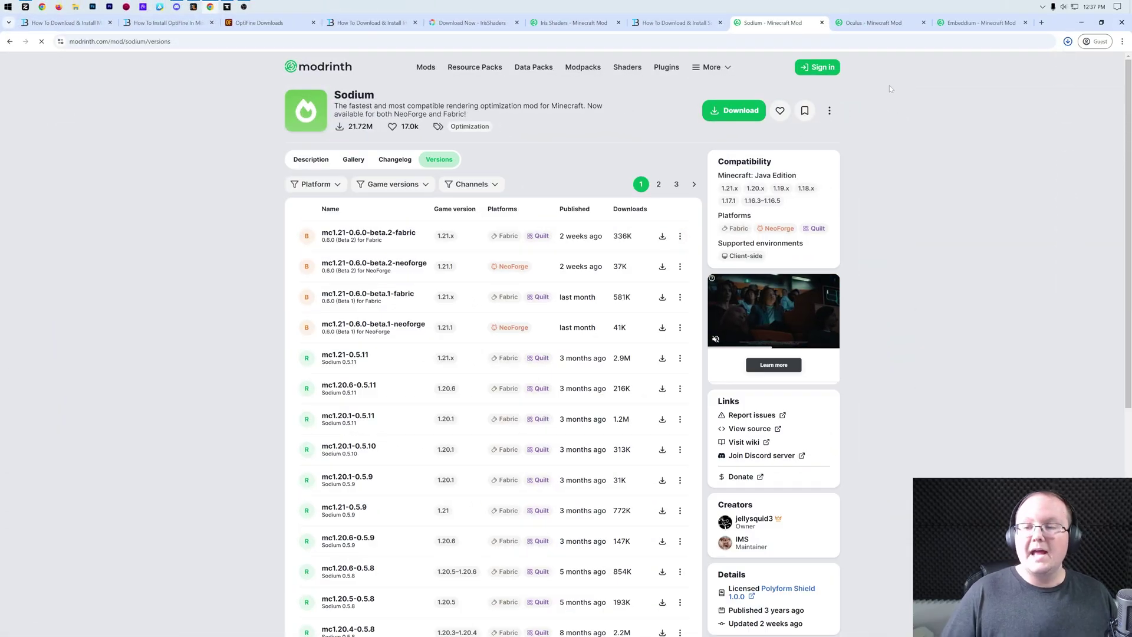
Check the Oculus page on Modrinth, and switch to CurseForge to view the Better MC [FABRIC] profile.
click(876, 22)
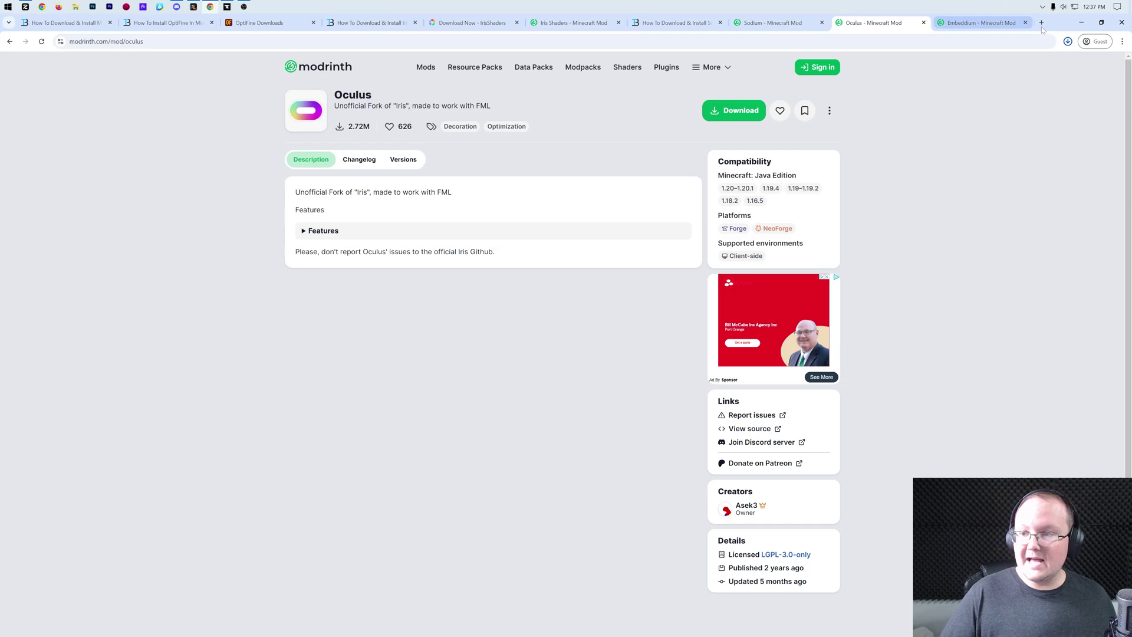
click(1079, 24)
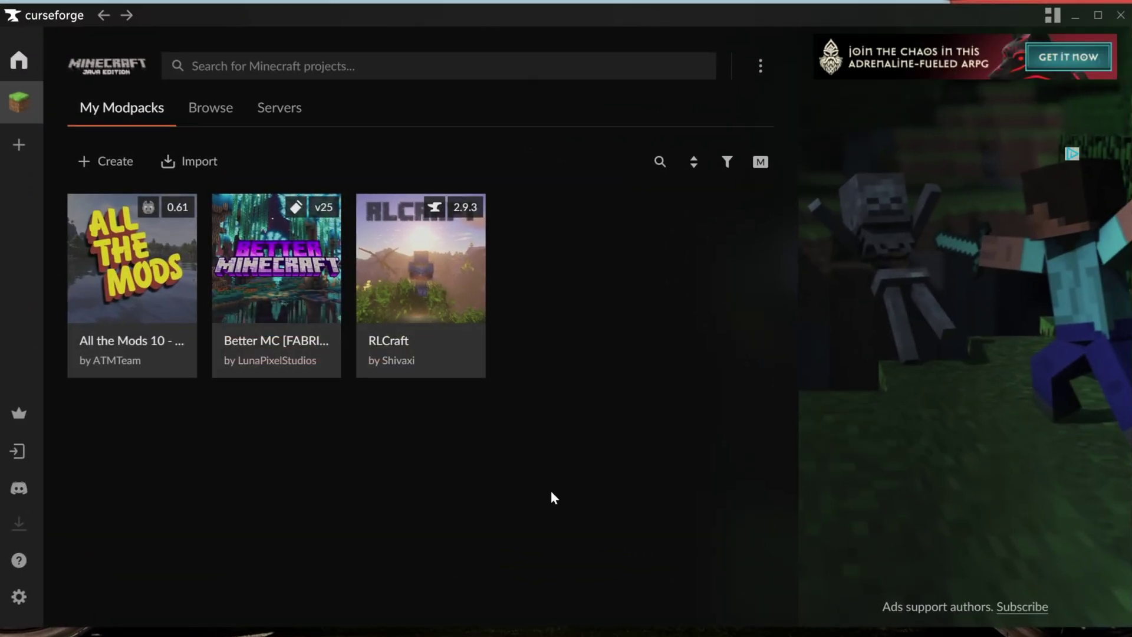
click(261, 311)
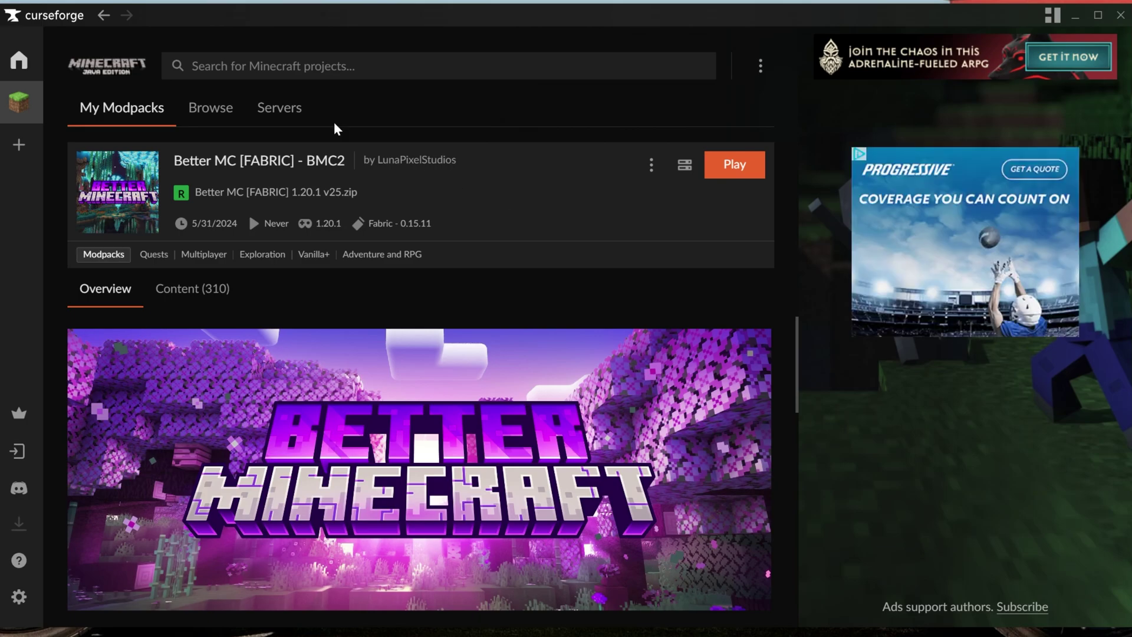
Move the iris-1.7.2+mc1.20.1.jar and sodium-fabric-0.5.11+mc1.20.1.jar files from Downloads to the desktop and close the folder window.
key(super+e)
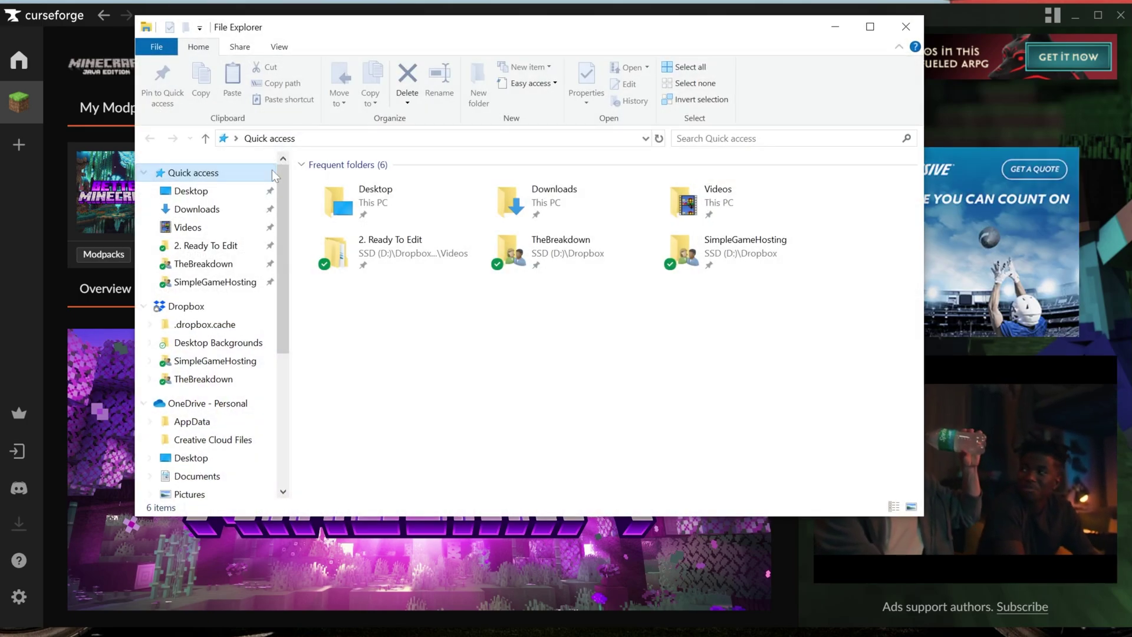
click(236, 209)
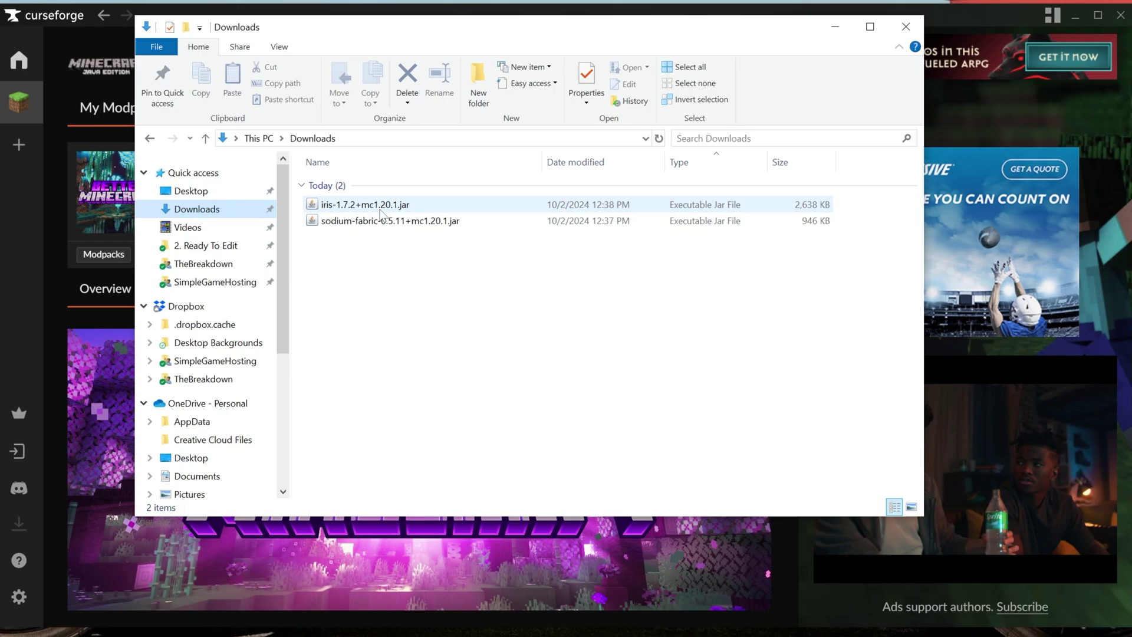
drag(382, 211, 54, 103)
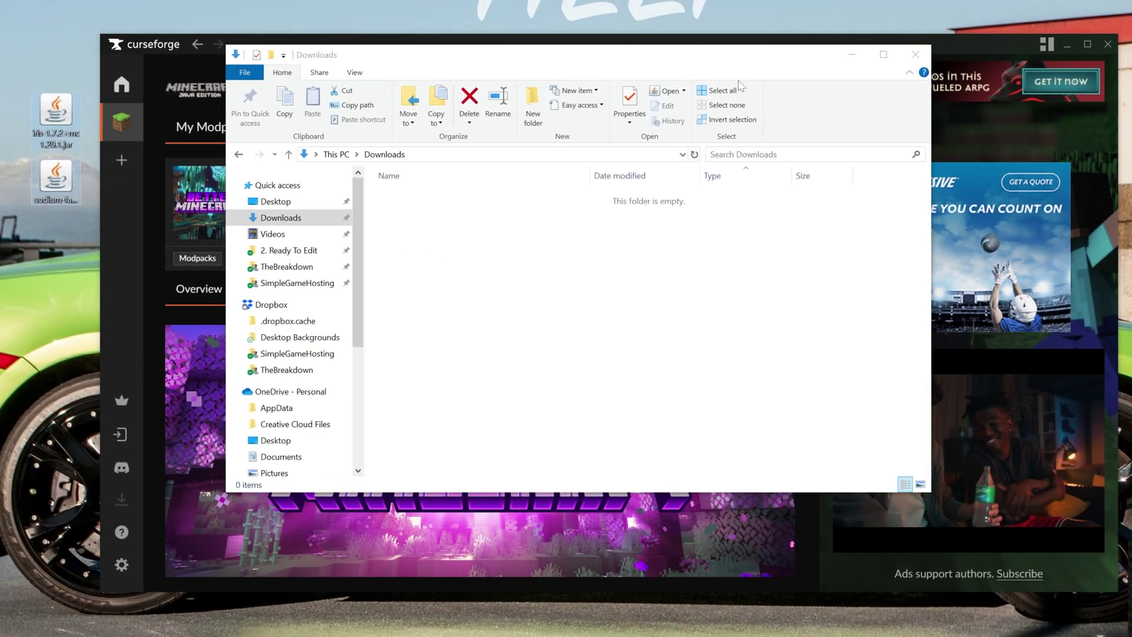
click(915, 54)
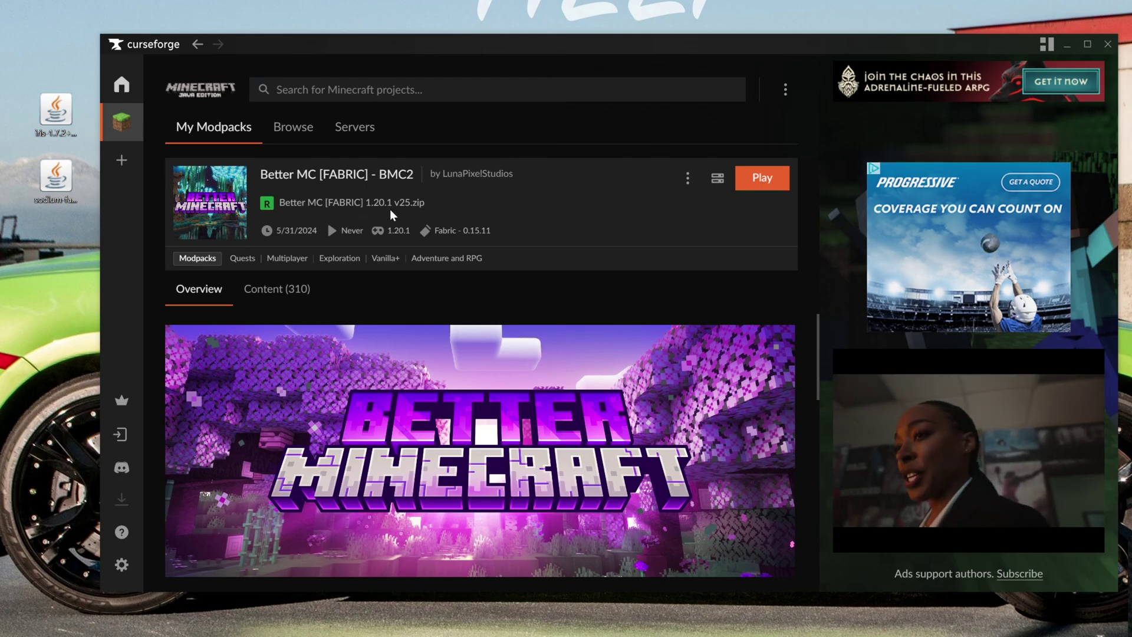
Open the mods folder inside the Better MC [FABRIC] - BMC2 modpack's instance folder from CurseForge.
click(240, 147)
right_click(351, 279)
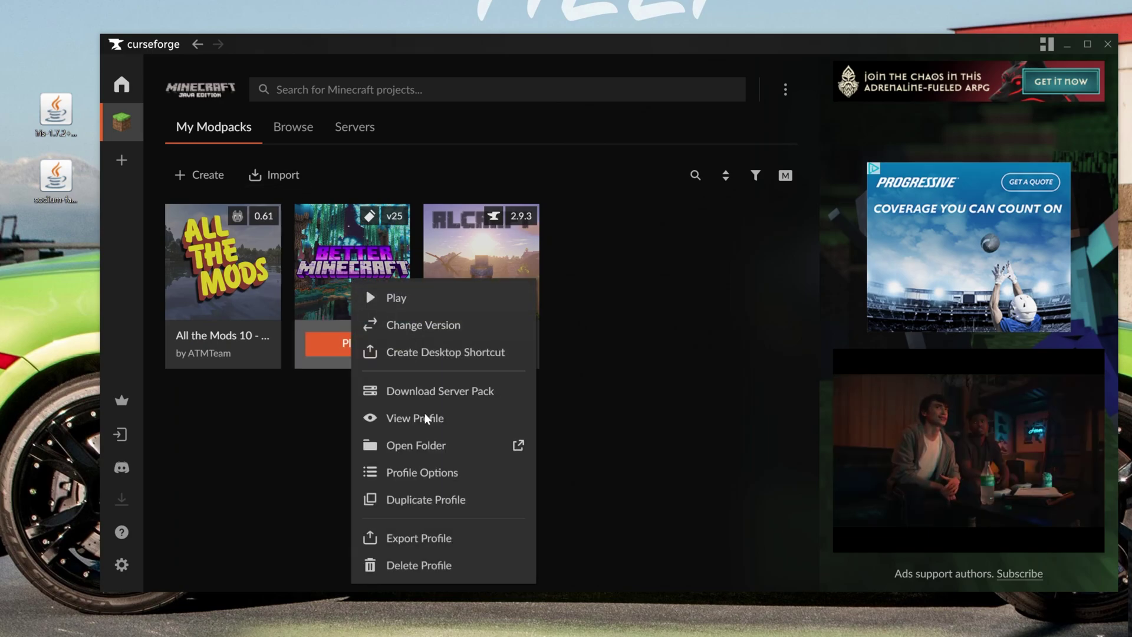
click(425, 440)
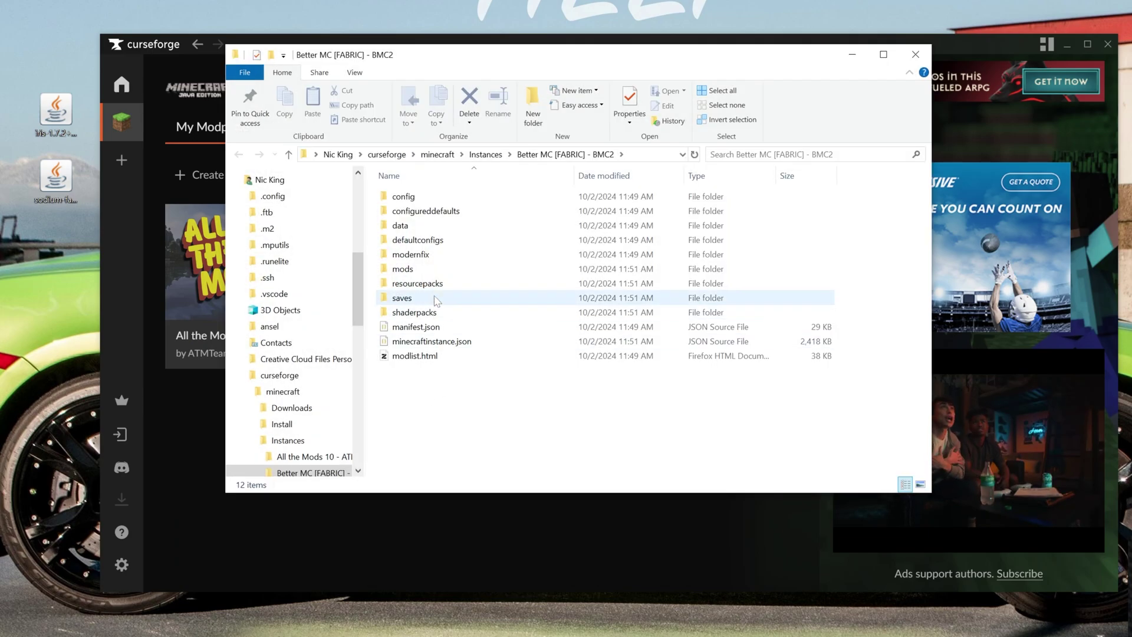
double_click(431, 273)
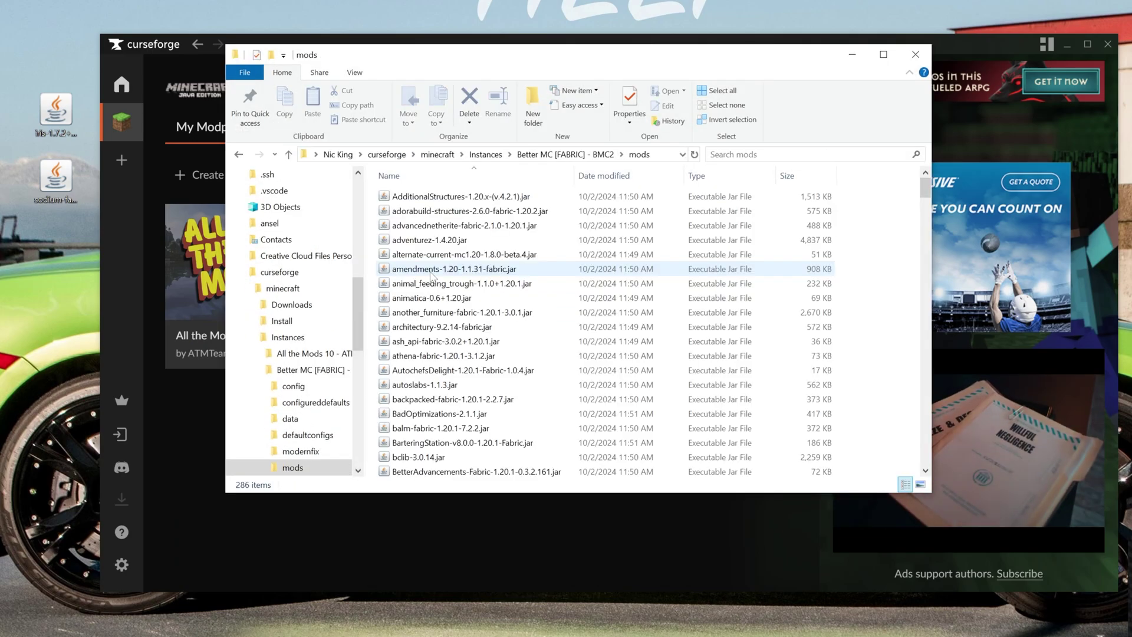
Look through the Better MC [FABRIC] mods folder for the Iris and Sodium jar files that came with the modpack.
scroll(404, 309, down, 20)
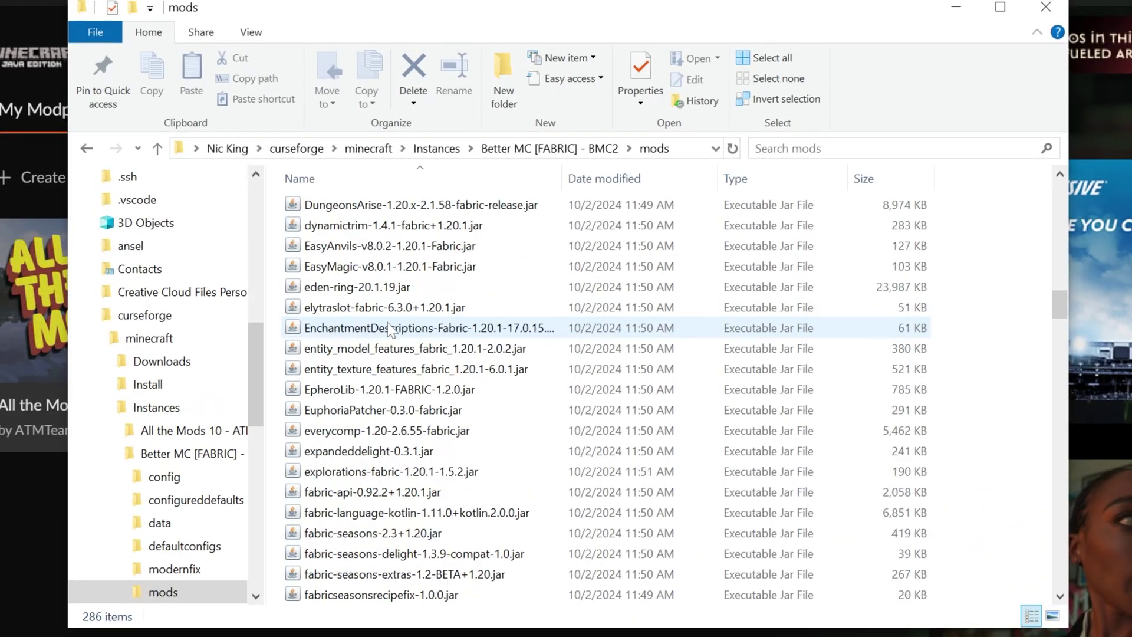
scroll(389, 328, down, 20)
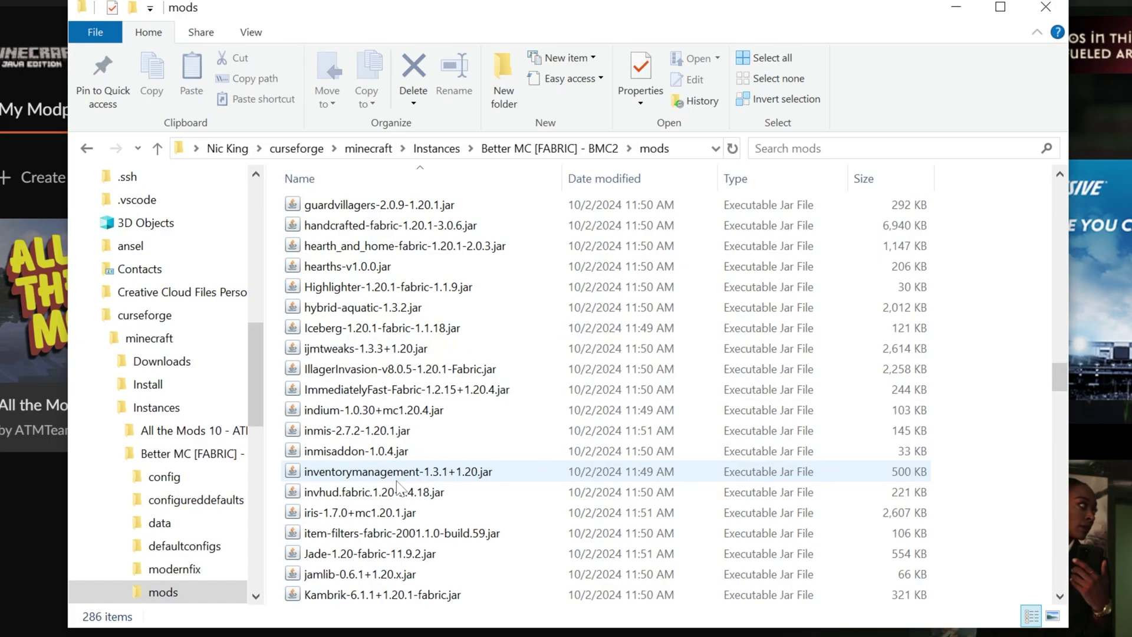
click(412, 512)
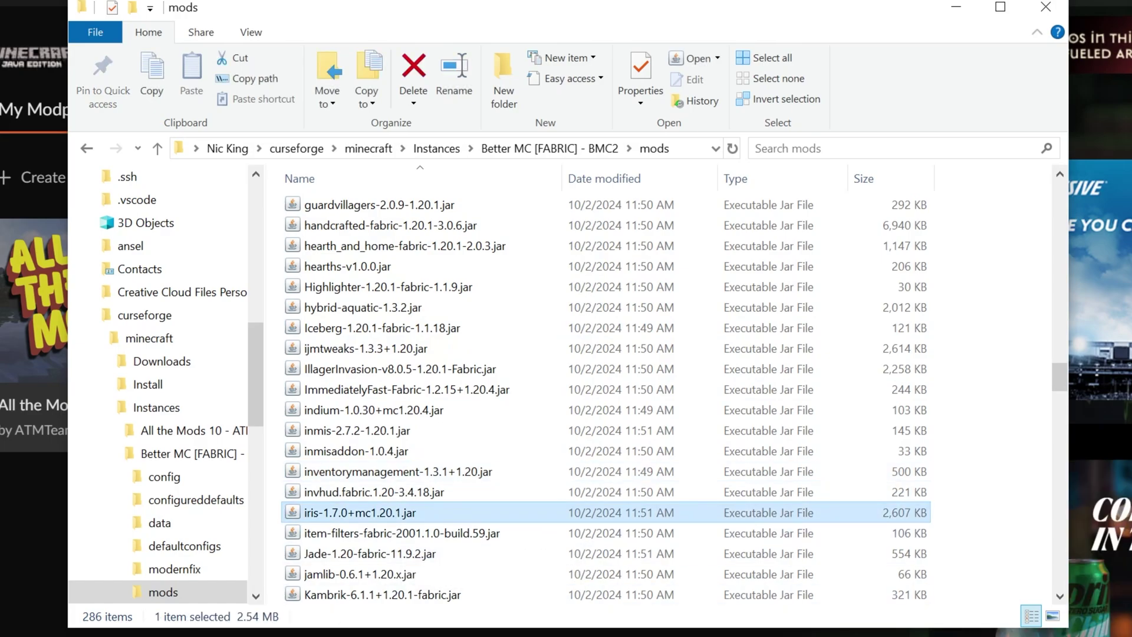
drag(339, 512, 554, 466)
drag(359, 512, 413, 310)
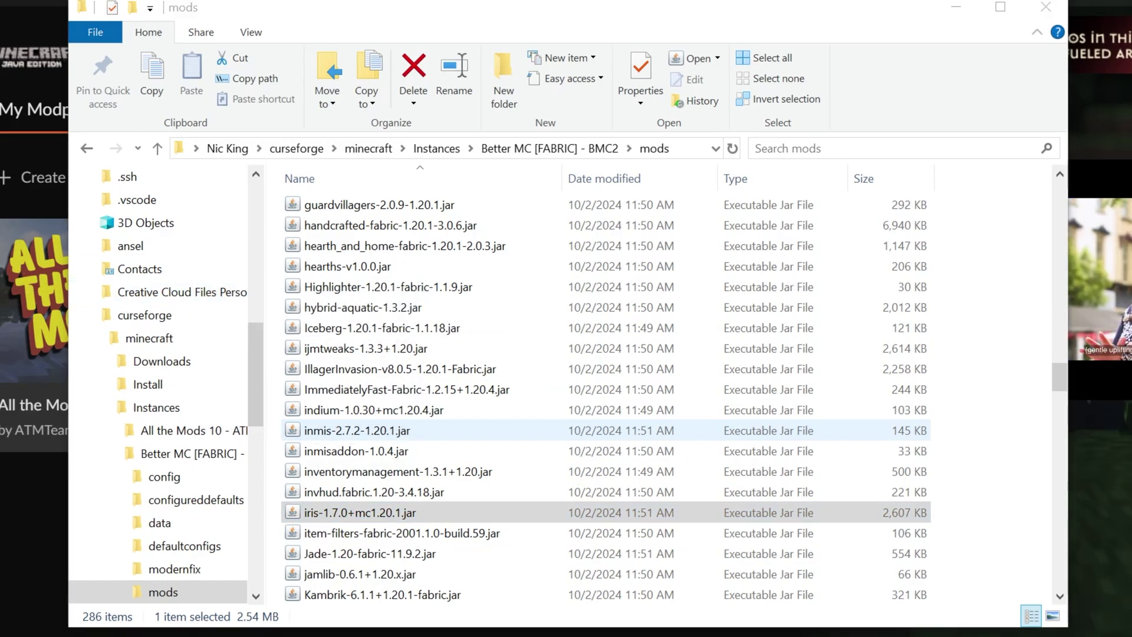
scroll(519, 530, down, 6)
scroll(486, 517, down, 20)
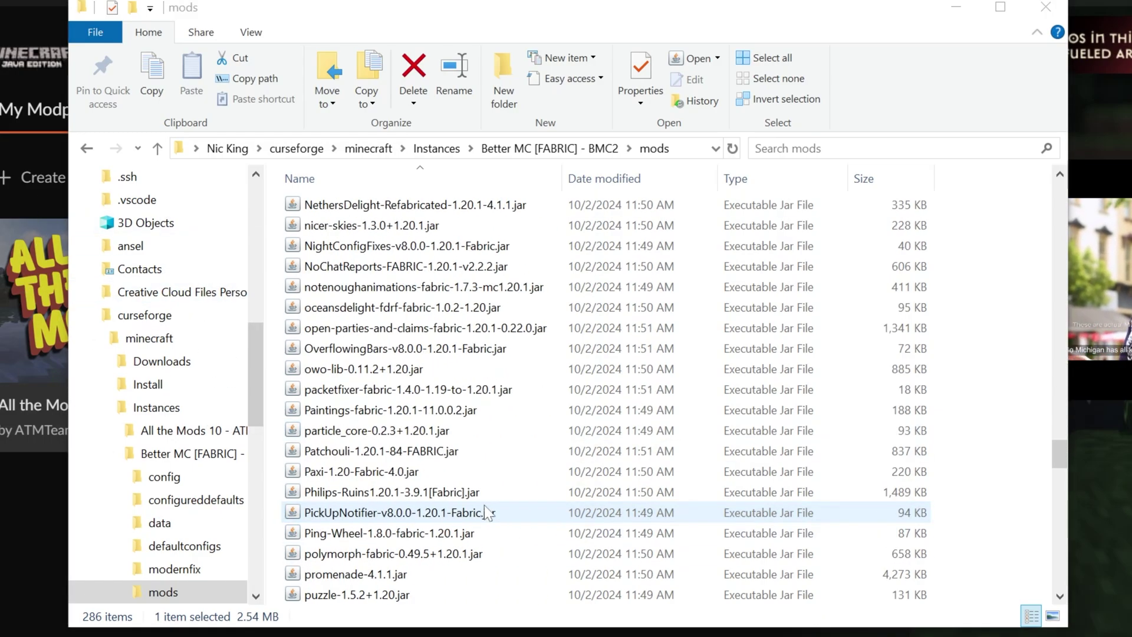
scroll(483, 504, down, 2)
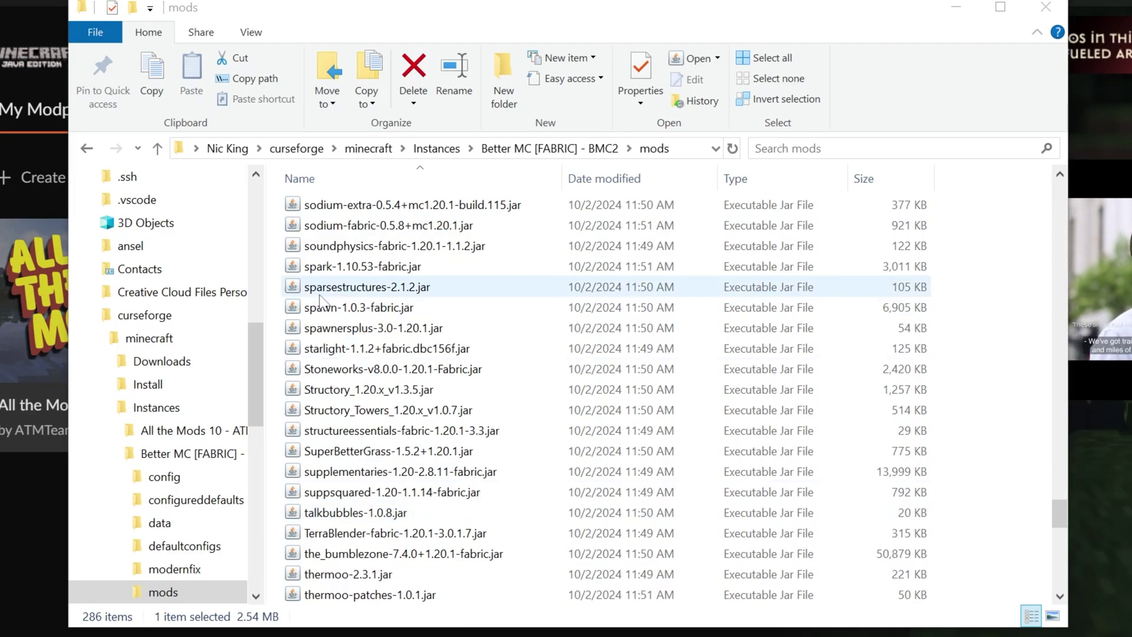
scroll(362, 239, up, 1)
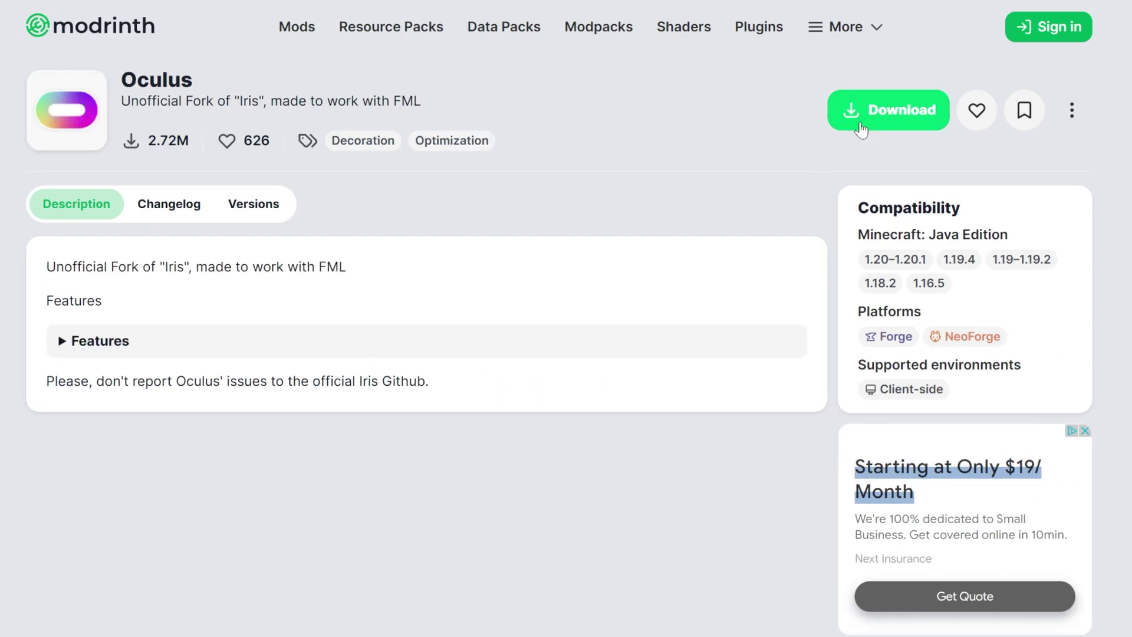
Check the Better MC [FORGE] profile's game version in CurseForge and save oculus-mc1.20.1-1.7.0.jar from Oculus's Modrinth versions to Downloads.
click(861, 125)
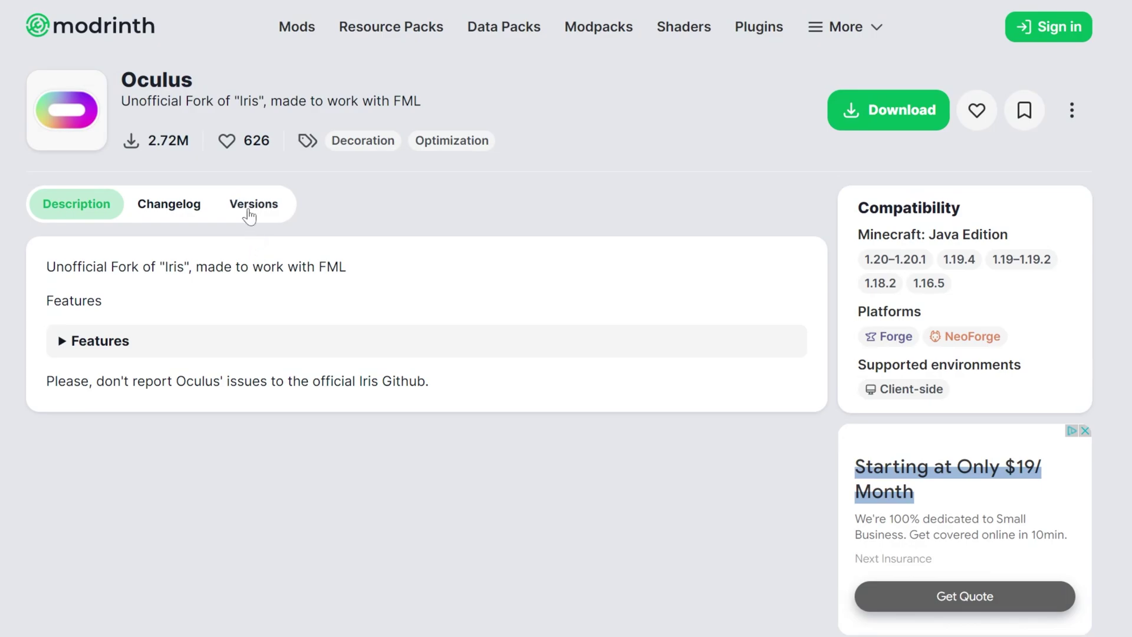
click(248, 211)
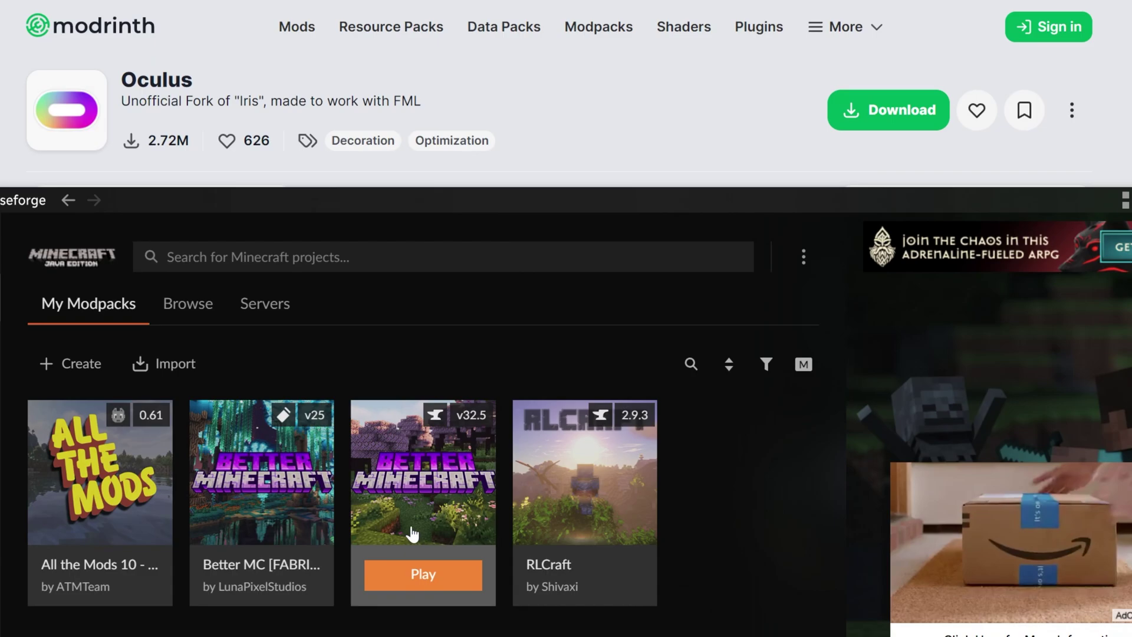
click(388, 486)
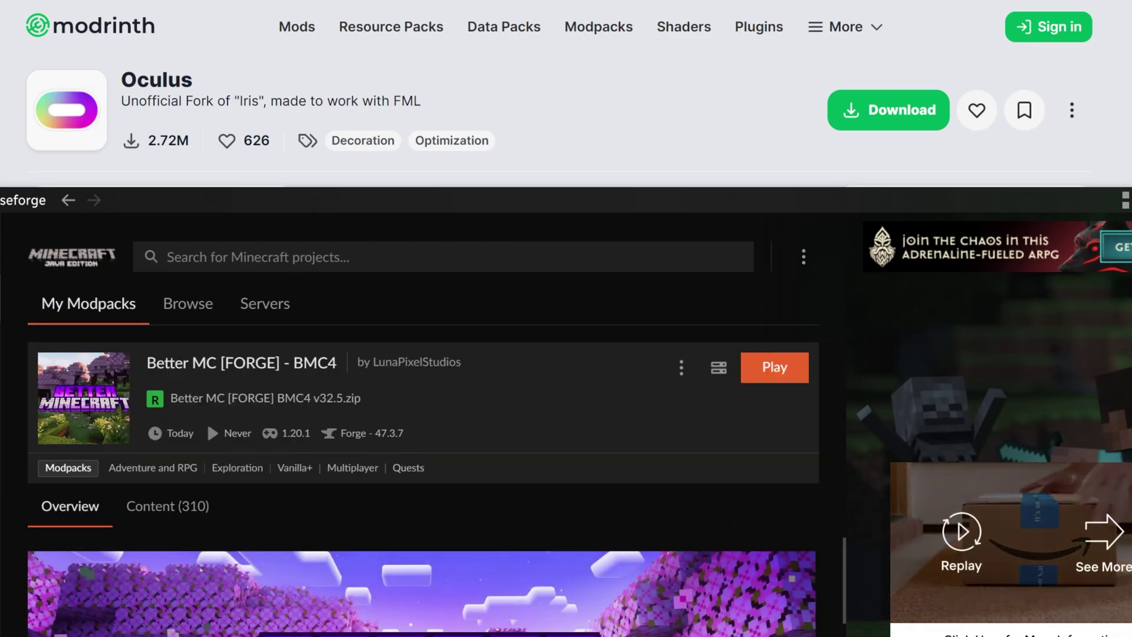
key(alt+Tab)
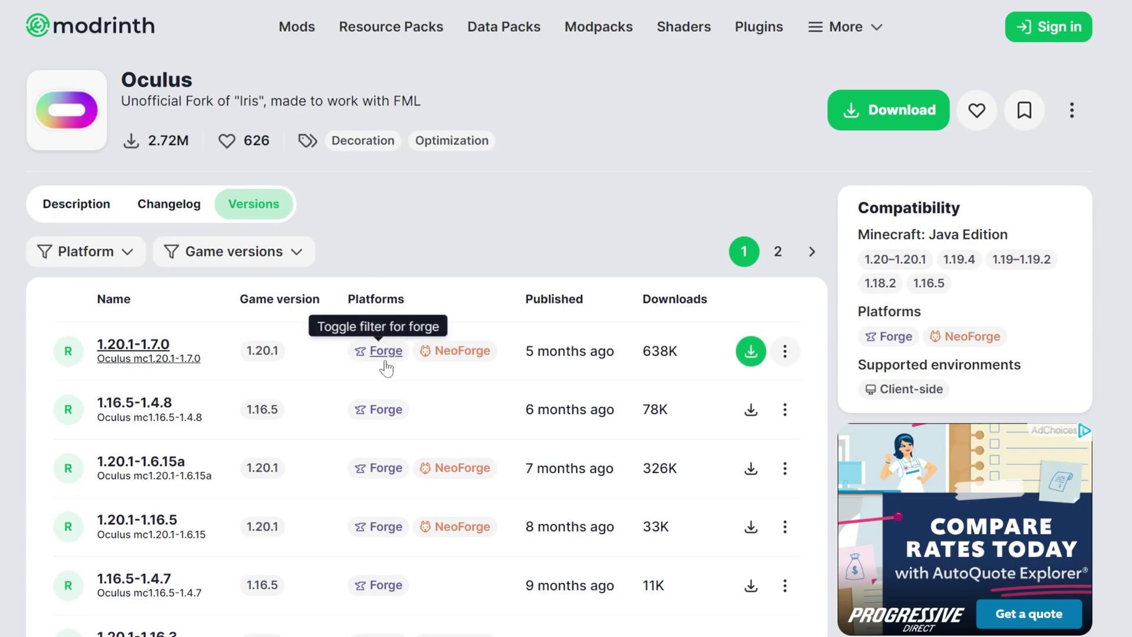
click(751, 352)
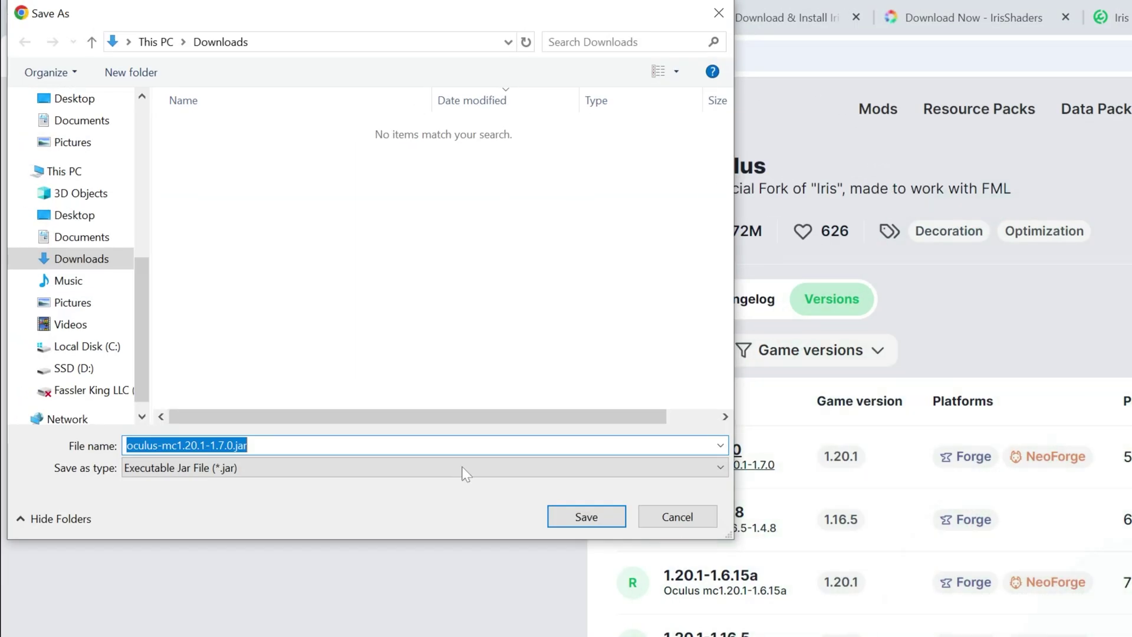
click(595, 525)
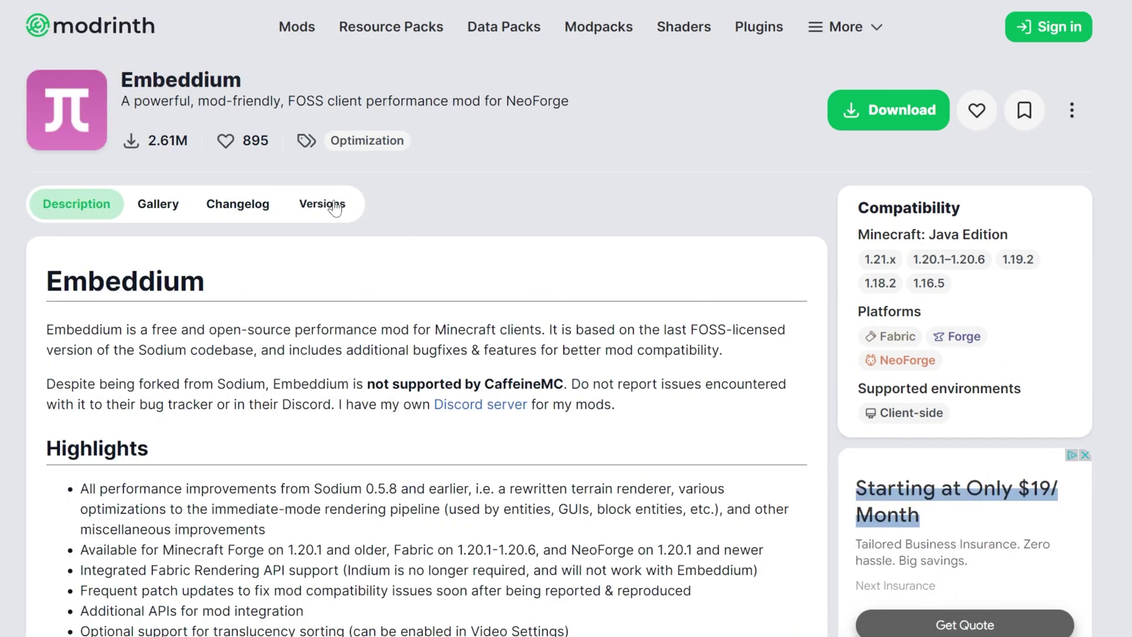
Open Embeddium's versions on Modrinth and save embeddium-0.3.31+mc1.20.1.jar to the Downloads folder.
click(333, 207)
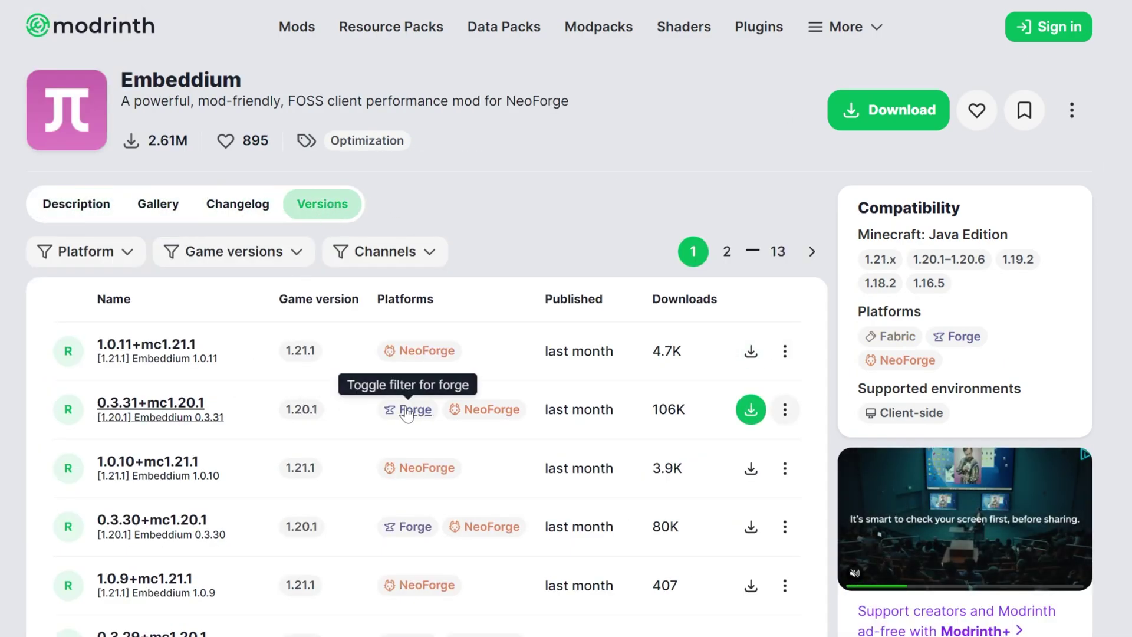
click(750, 409)
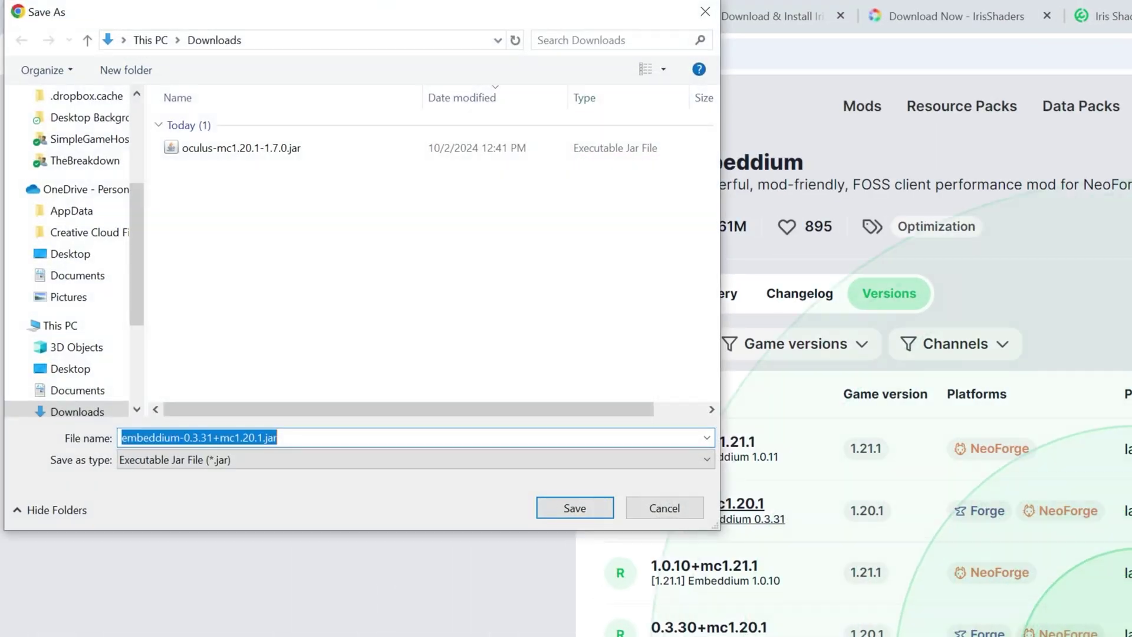
click(559, 508)
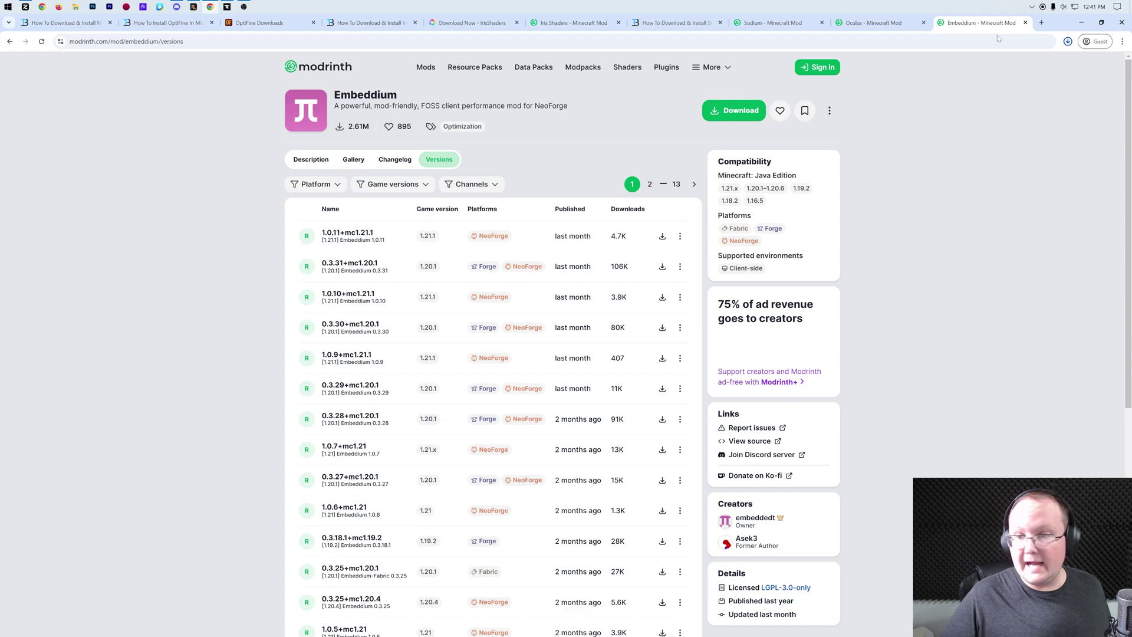
Minimize the browser and move the Iris and Sodium jar files from the desktop to the Recycle Bin.
click(1083, 24)
drag(158, 164, 229, 260)
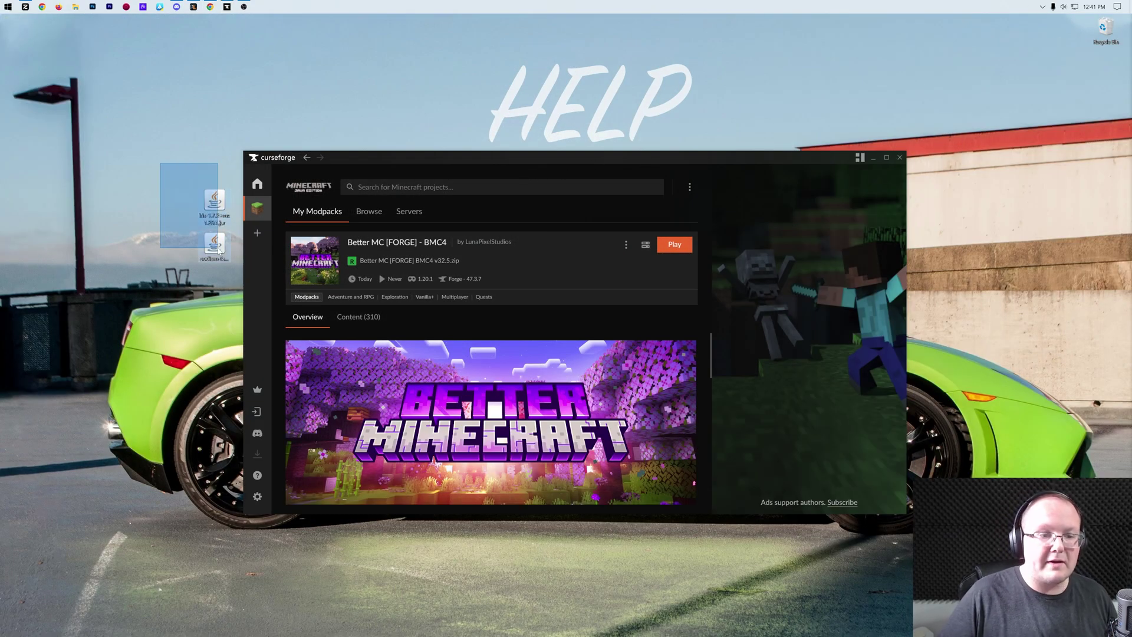
drag(213, 204, 1105, 31)
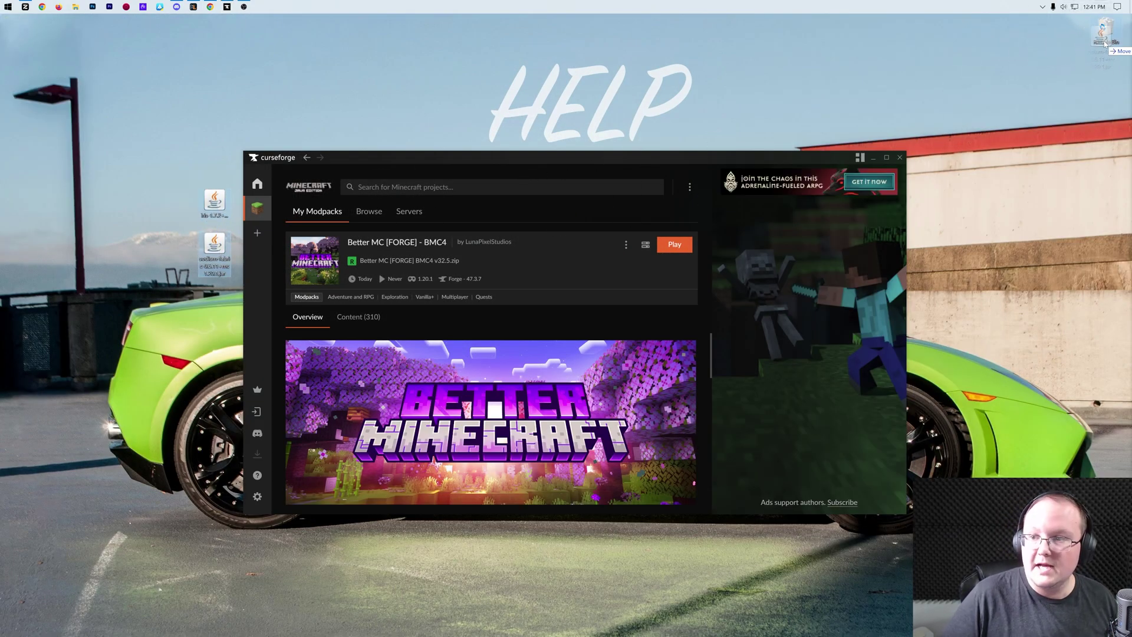
Move embeddium-0.3.31+mc1.20.1.jar and oculus-mc1.20.1-1.7.0.jar from Downloads to the desktop and return to CurseForge.
click(76, 7)
click(361, 270)
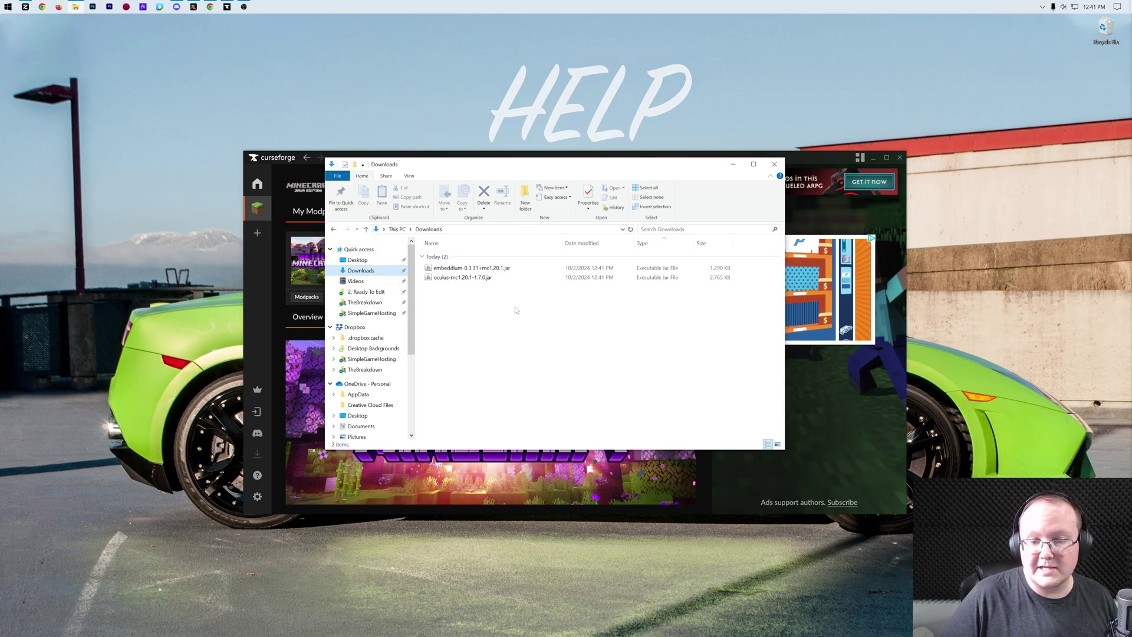
drag(515, 306, 180, 265)
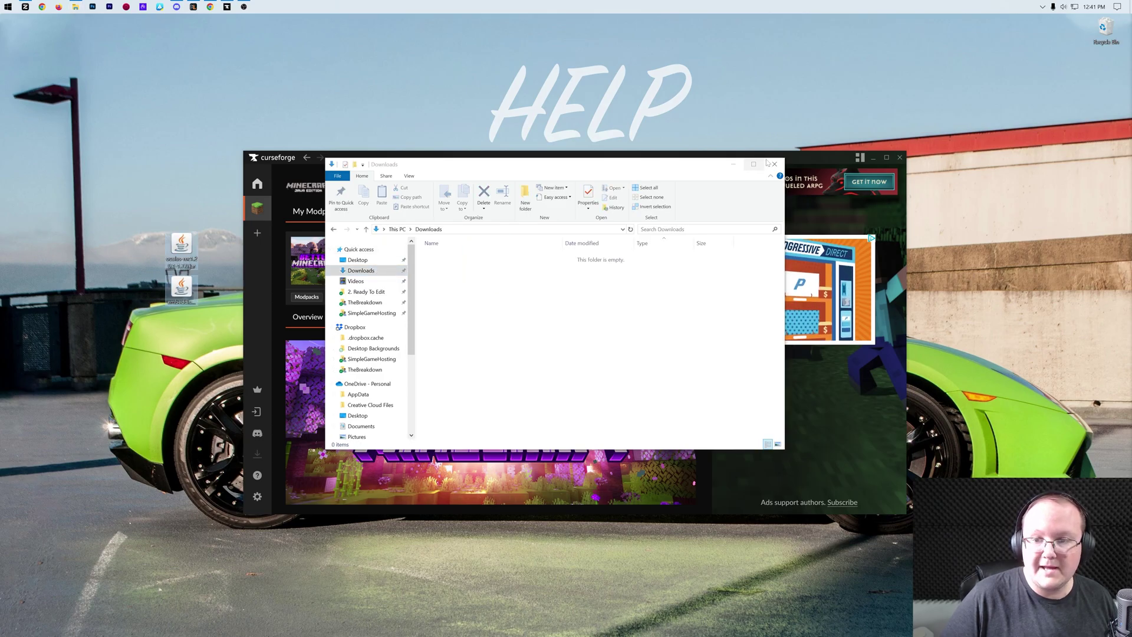
click(295, 268)
Open the mods folder of the Better MC [FORGE] - BMC4 modpack and look through its existing mod files.
click(318, 211)
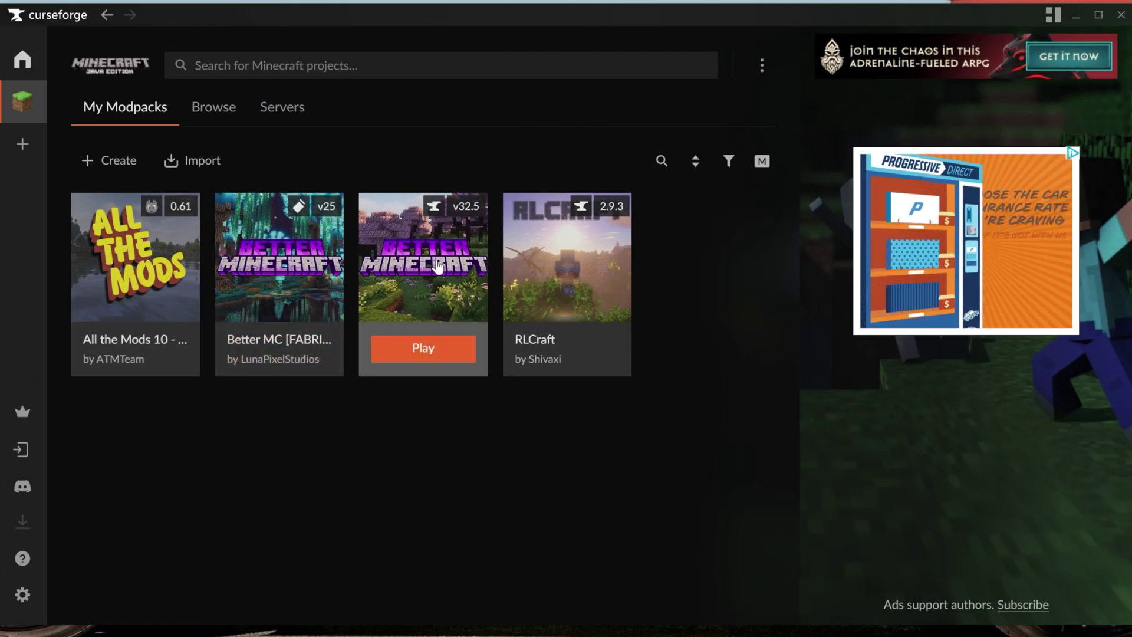
right_click(498, 303)
click(511, 455)
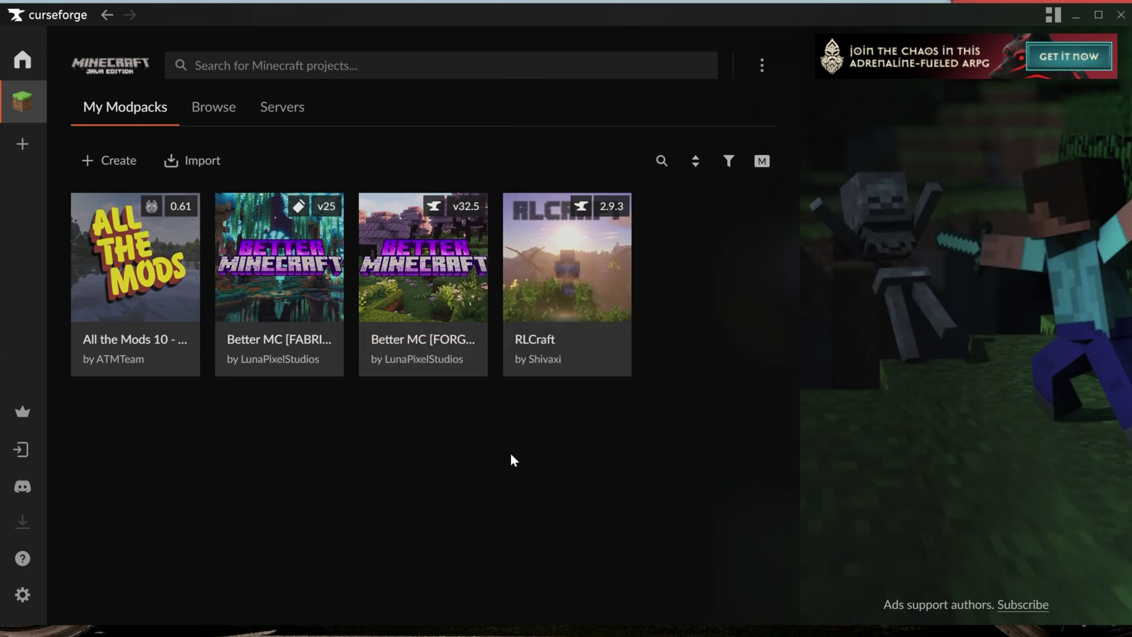
double_click(335, 249)
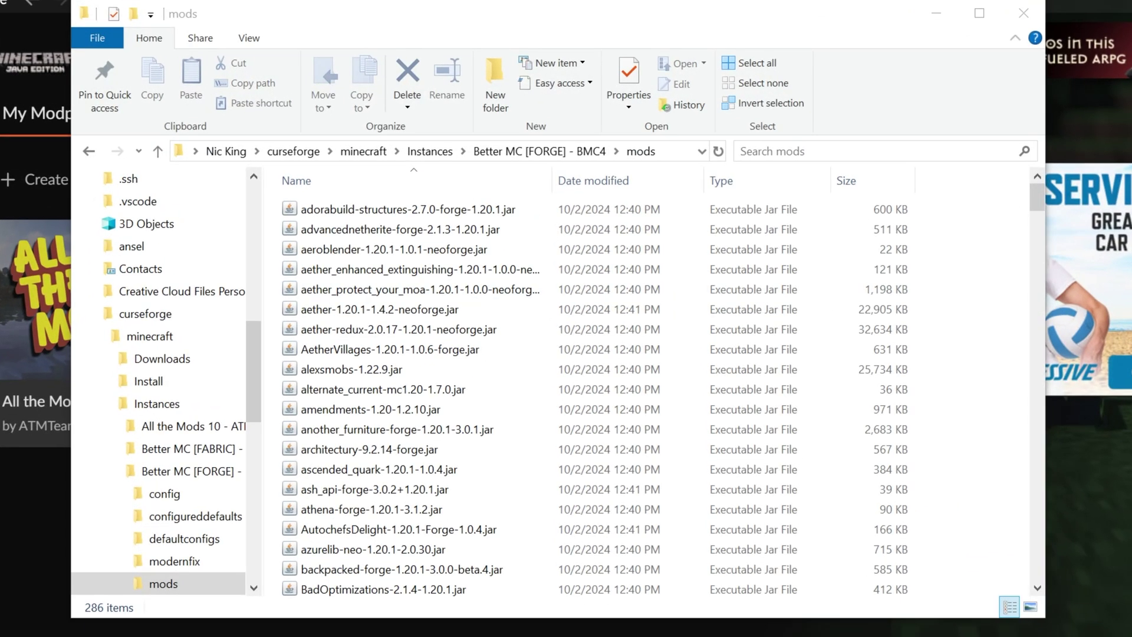
drag(439, 283, 437, 360)
scroll(425, 330, up, 10)
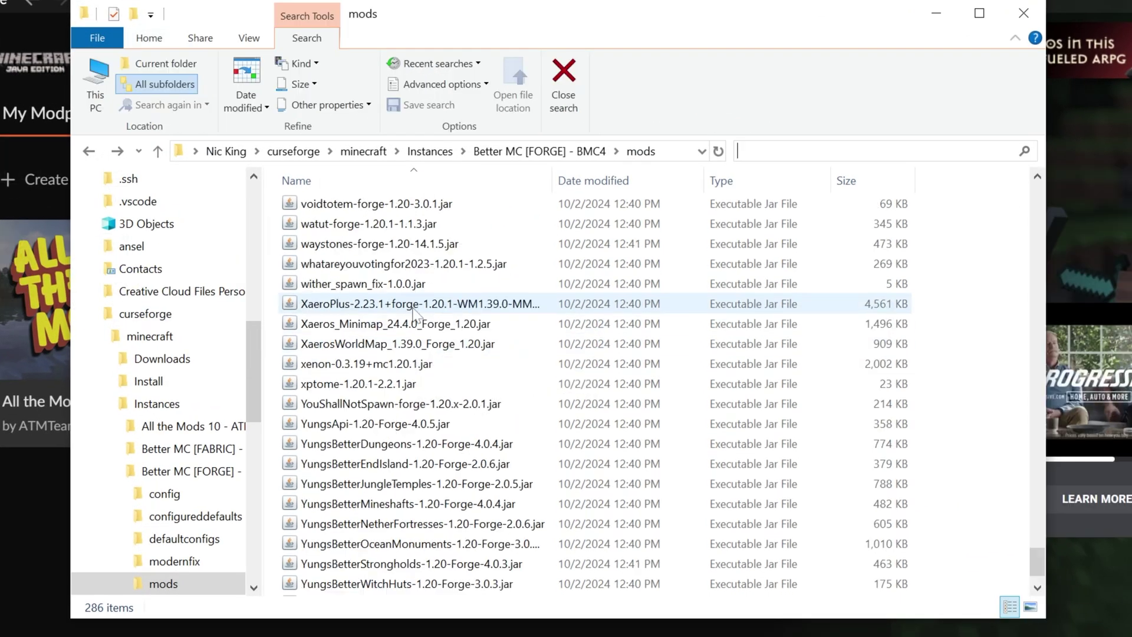
scroll(414, 312, up, 14)
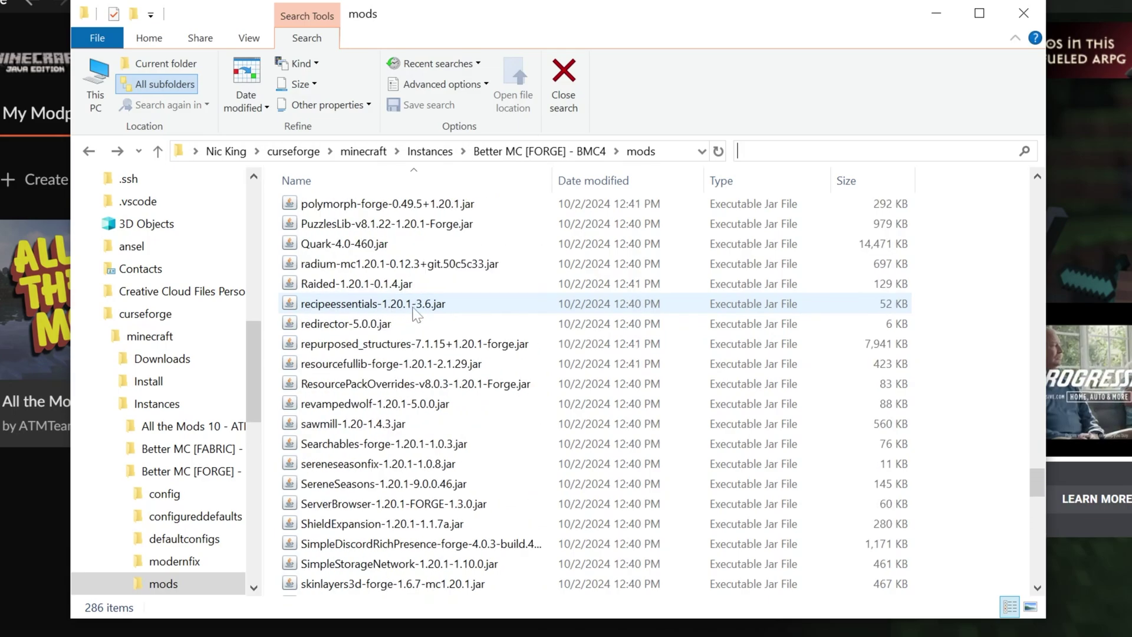
click(309, 225)
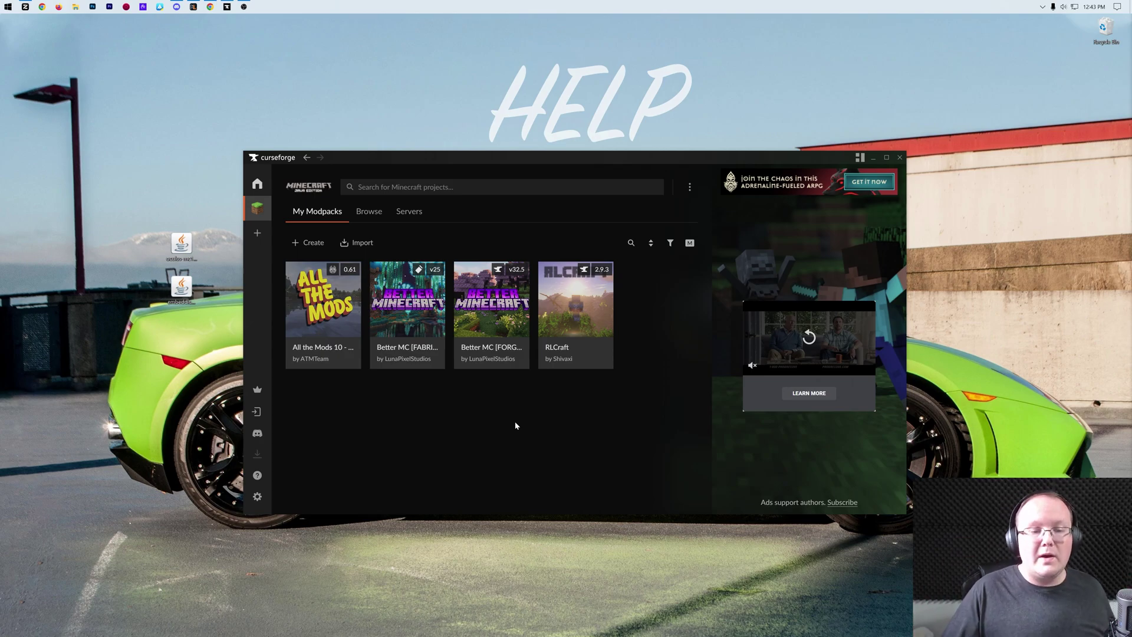
Move the Oculus and Embeddium jar files from the desktop to the Recycle Bin.
drag(144, 186, 189, 303)
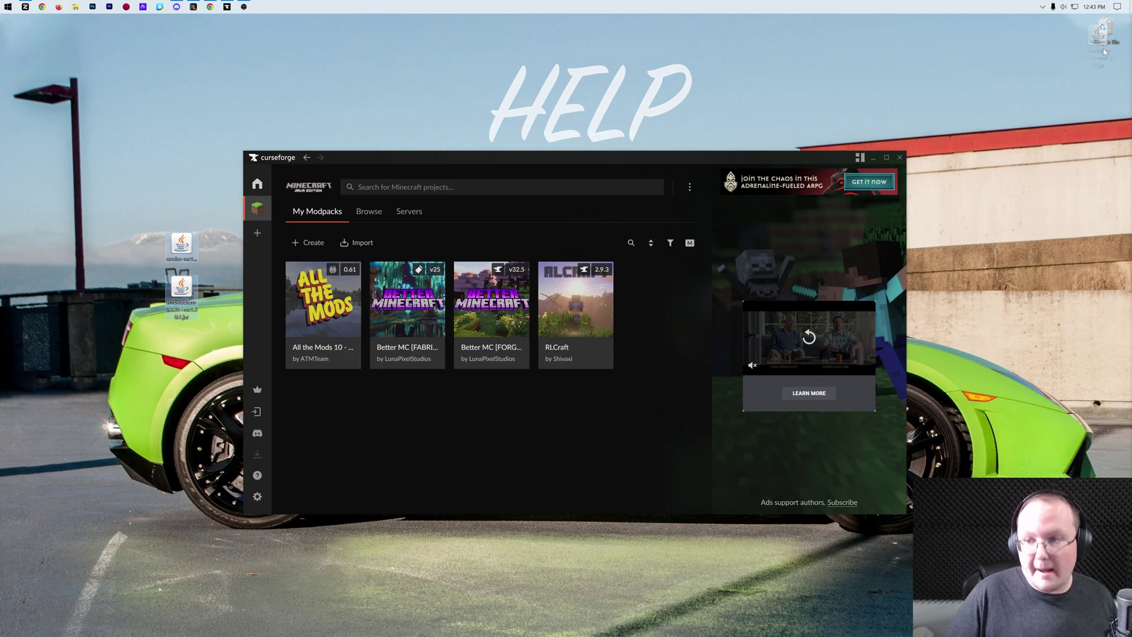
drag(1103, 40, 1101, 41)
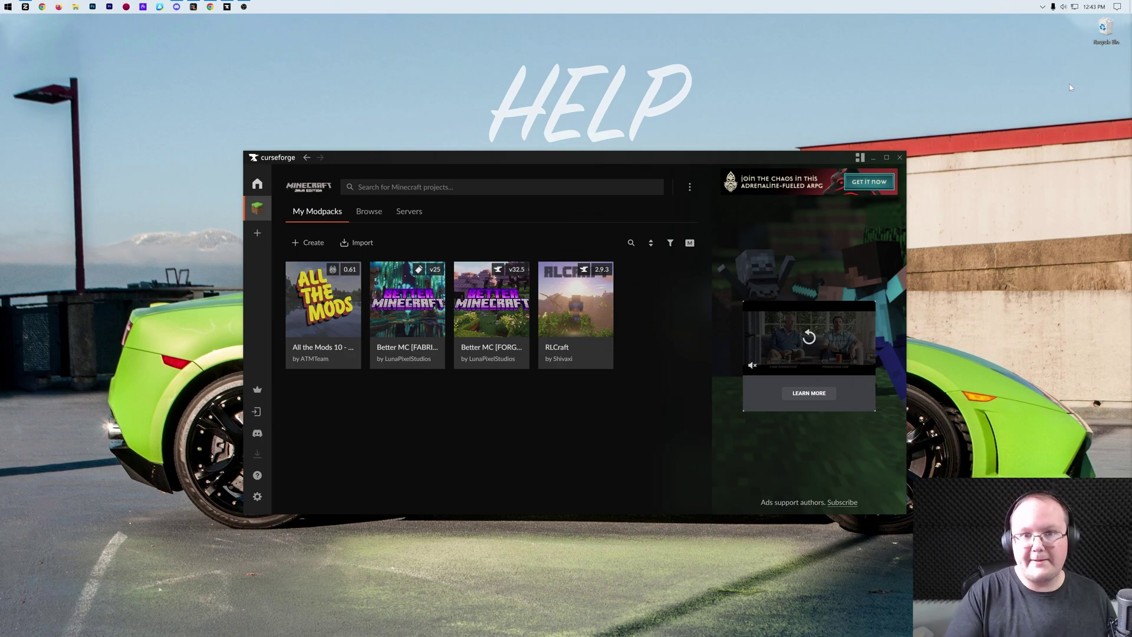